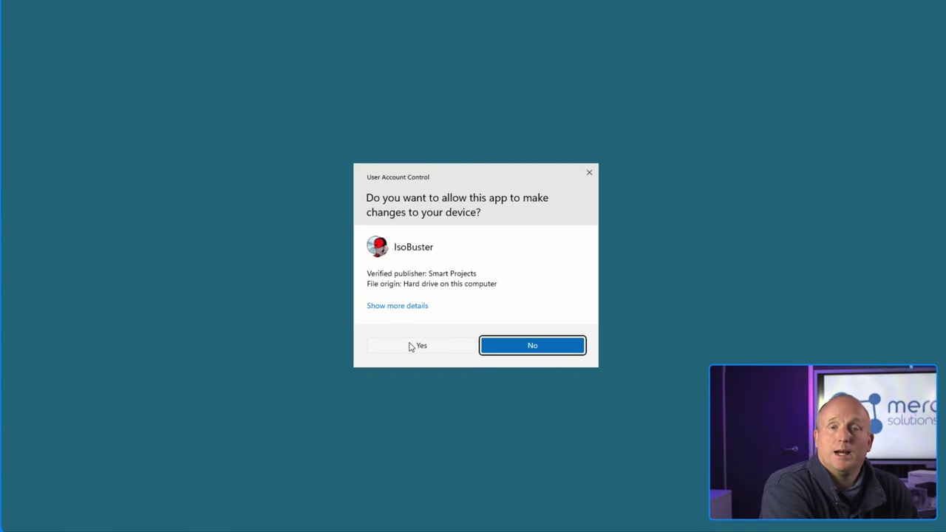
Allow IsoBuster to run, view the files in the UDF images file system of images.iso, and close IsoBuster.
left_click(405, 350)
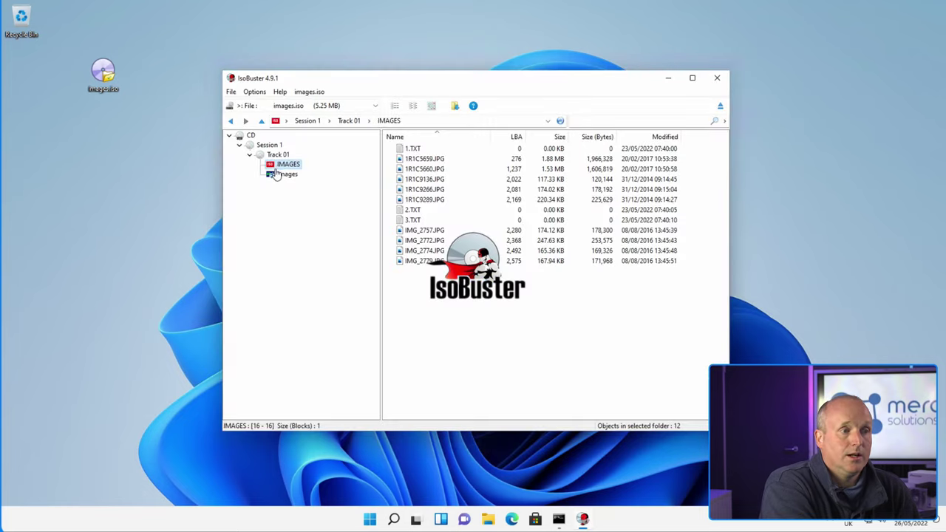
left_click(278, 176)
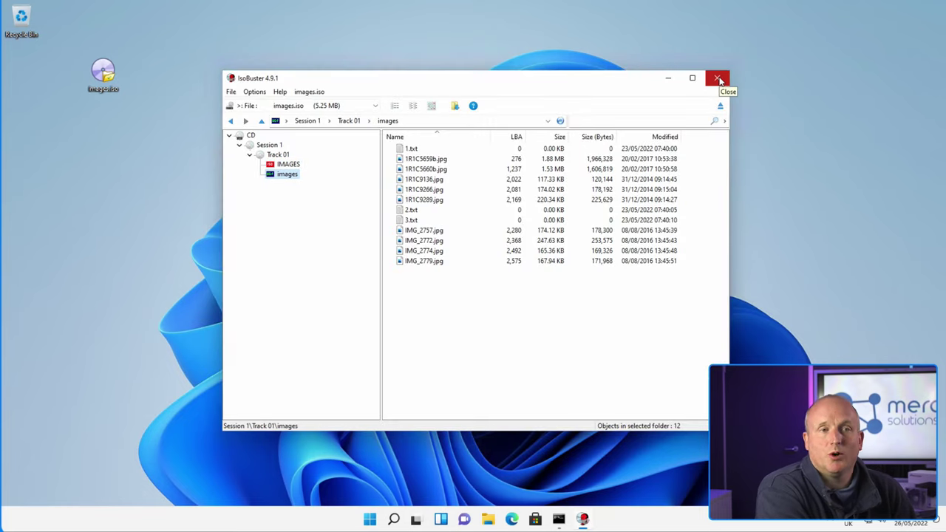
left_click(717, 78)
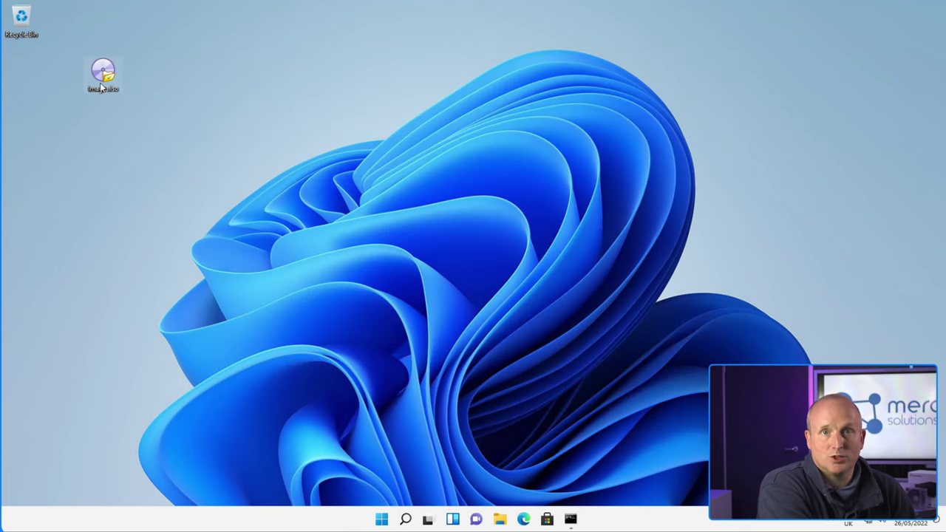
Open images.iso from the desktop with Windows Explorer and make it the default app for .iso files.
right_click(102, 85)
mouse_move(134, 140)
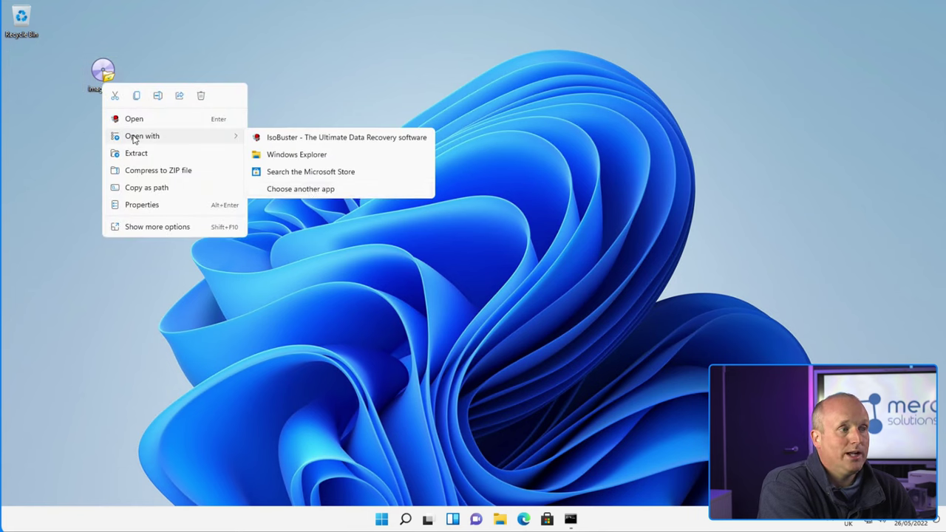
left_click(309, 189)
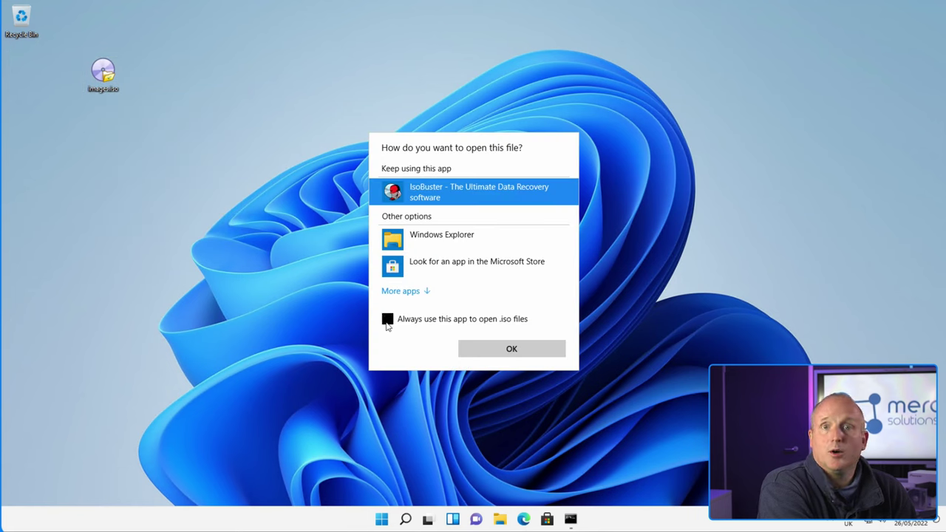
left_click(388, 323)
left_click(410, 238)
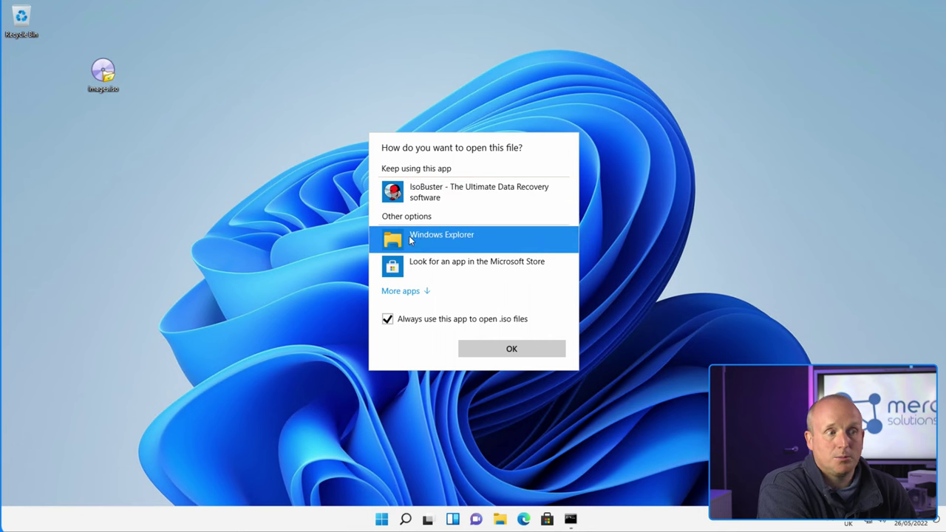
left_click(502, 349)
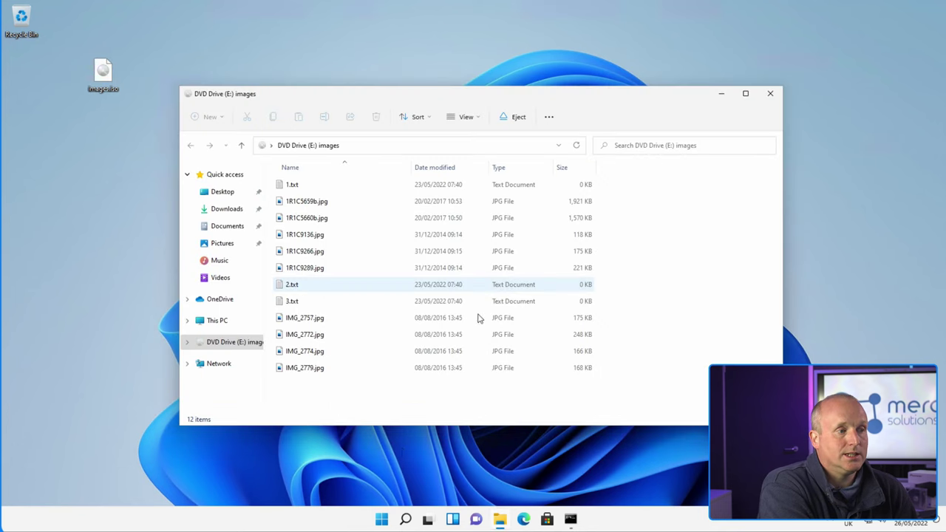
Browse the mounted DVD Drive (E:) images from This PC and check the Mount option for images.iso on the desktop.
left_click(218, 320)
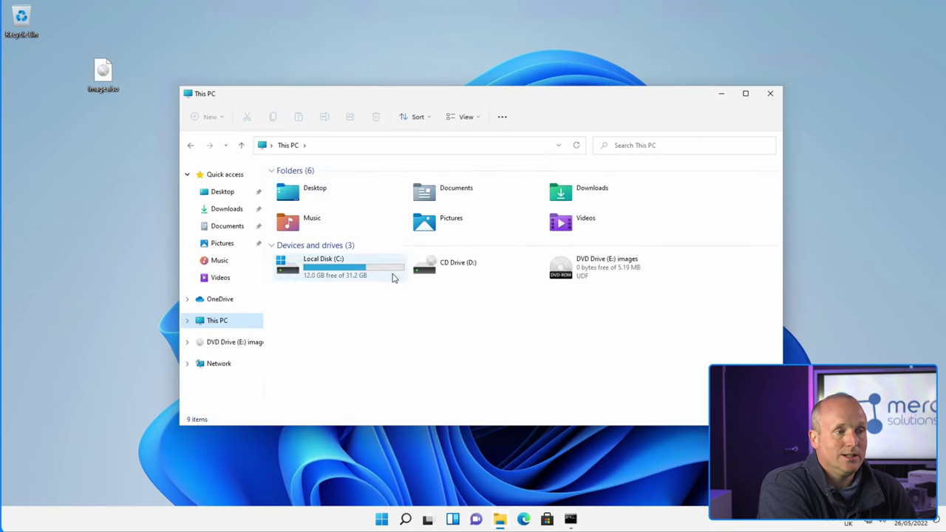
double_click(569, 280)
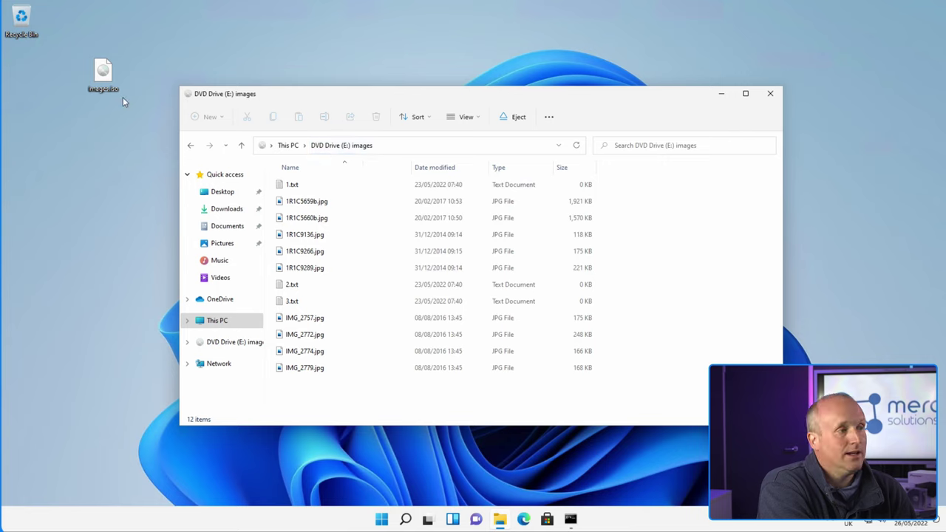
left_click(110, 89)
right_click(109, 87)
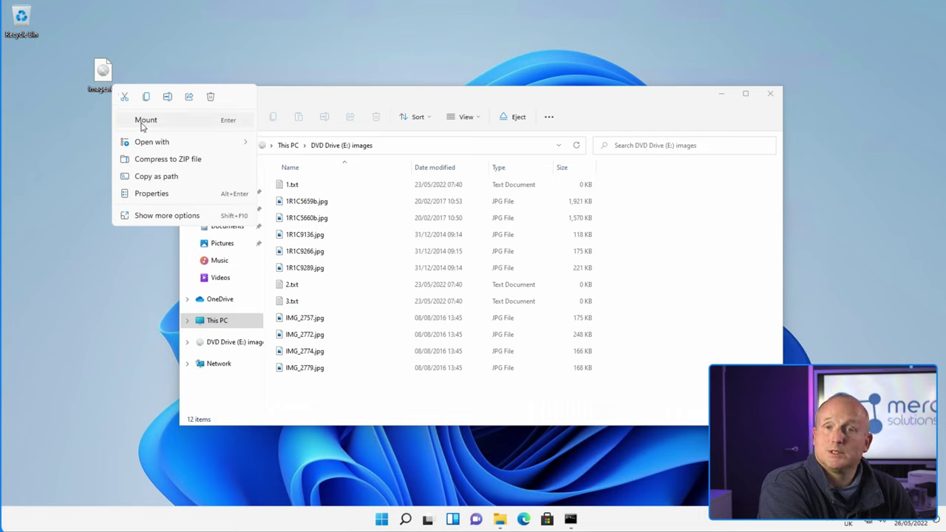
left_click(294, 127)
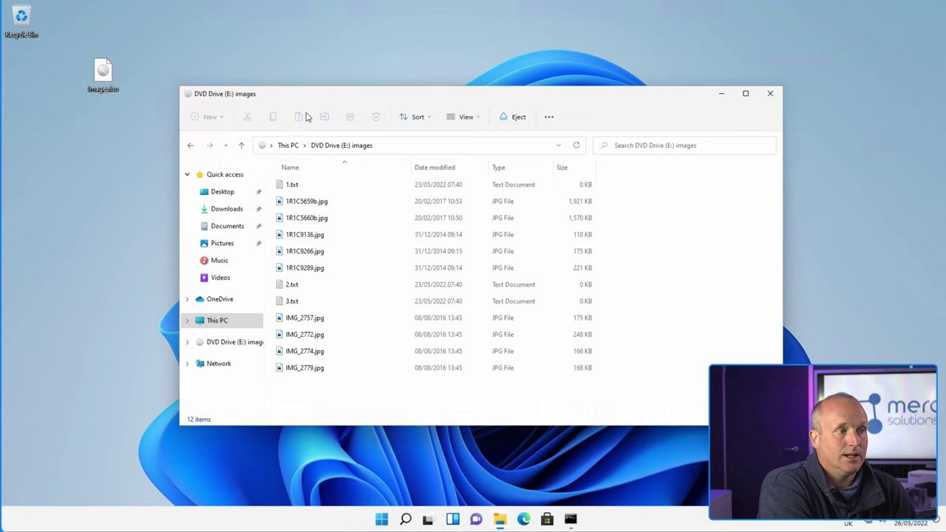
Eject DVD Drive (E:) images from This PC and mount images.iso again from the desktop, closing its new window.
left_click(291, 150)
right_click(596, 270)
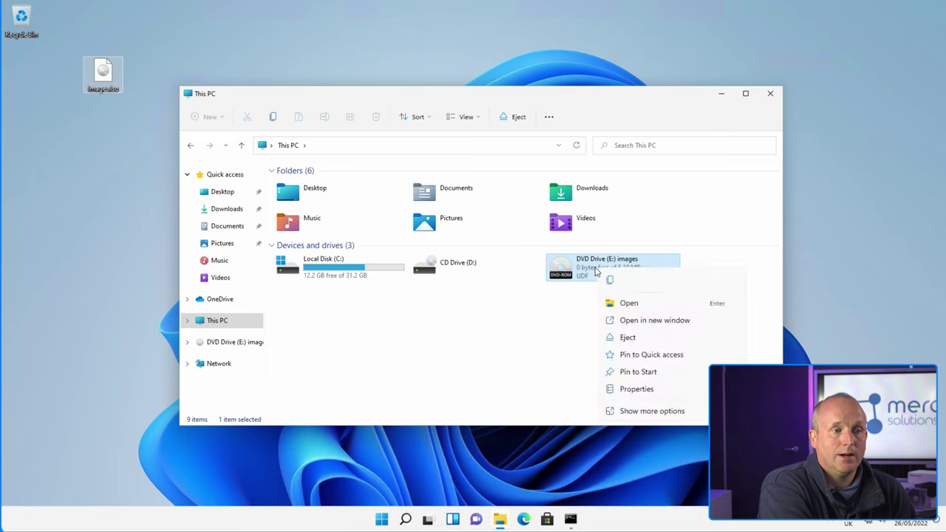
left_click(628, 338)
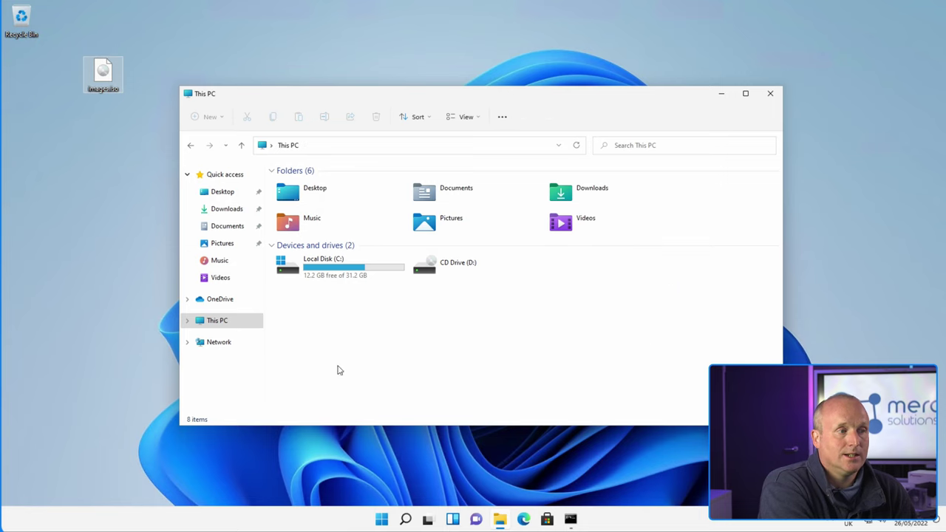
double_click(104, 74)
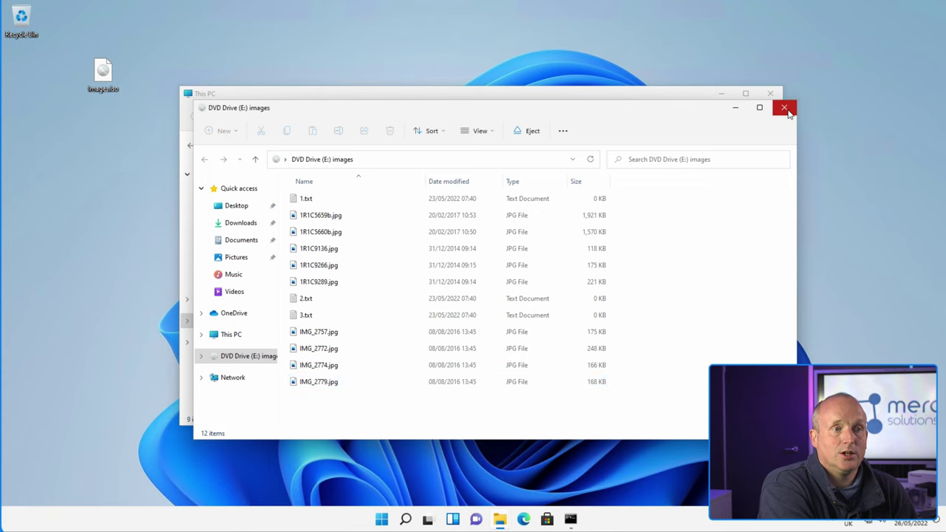
left_click(784, 108)
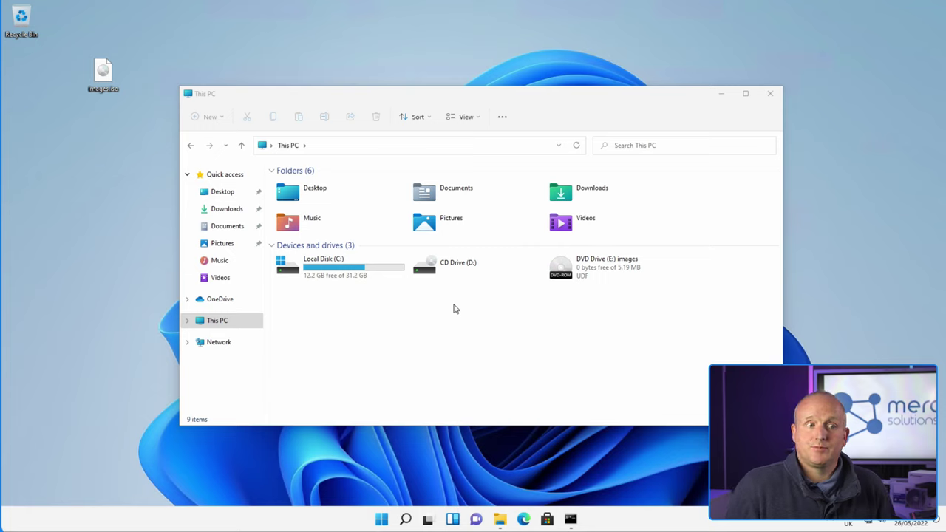
Open Disk Management and bring up the drive letter and path settings of the images (E:) volume on CD-ROM 1.
right_click(380, 520)
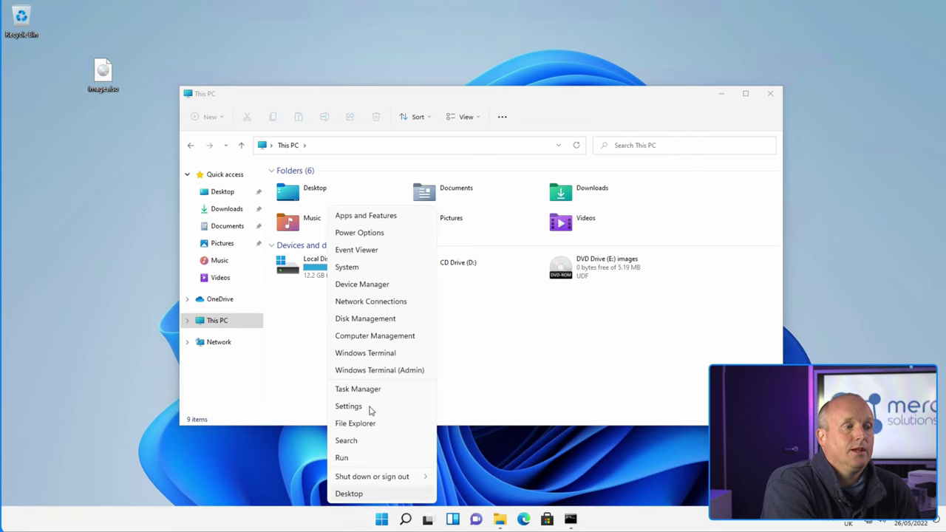
left_click(358, 319)
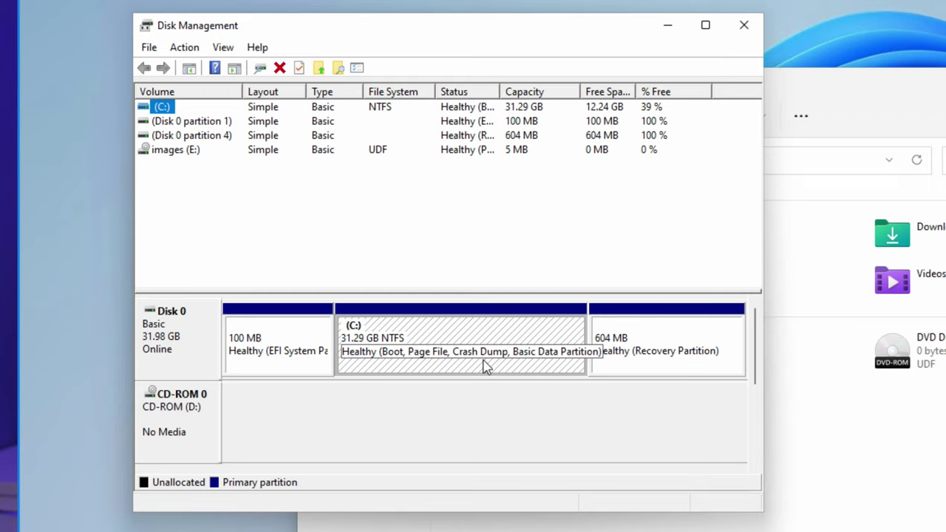
left_click_drag(756, 362, 756, 399)
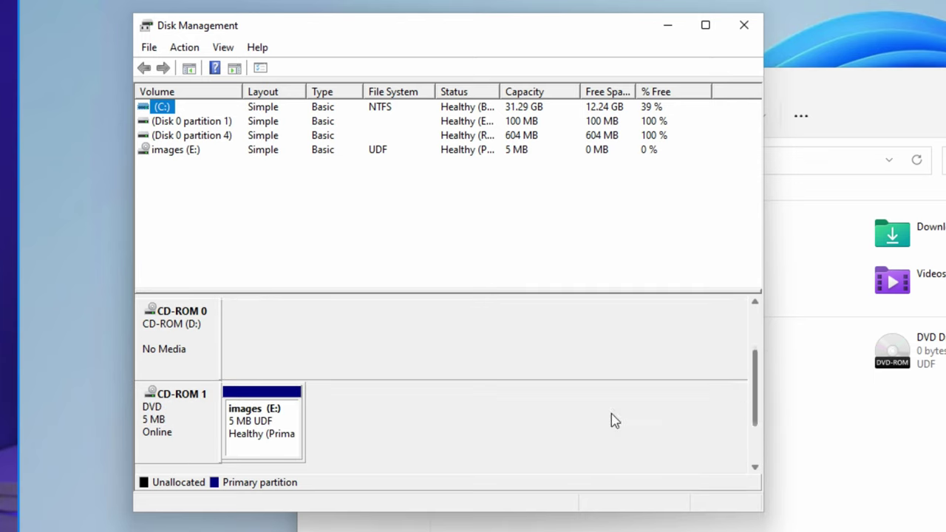
left_click(258, 420)
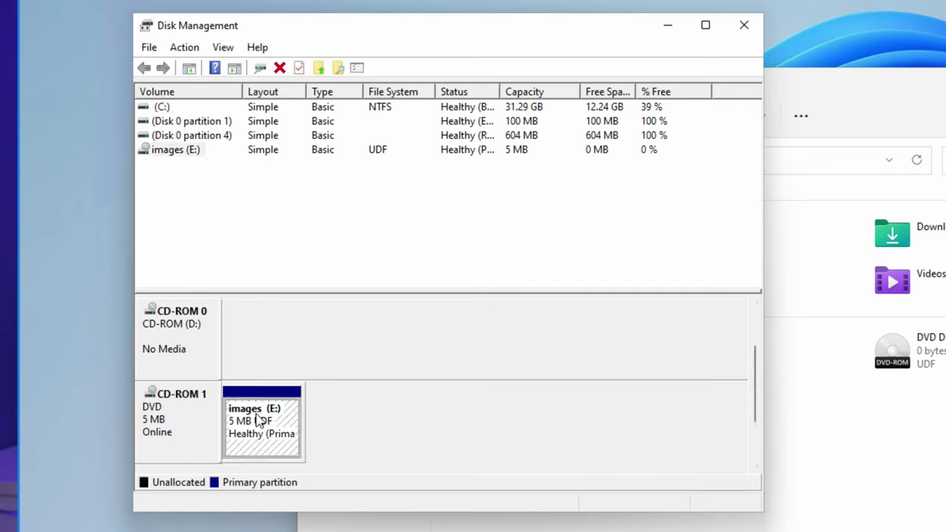
right_click(258, 420)
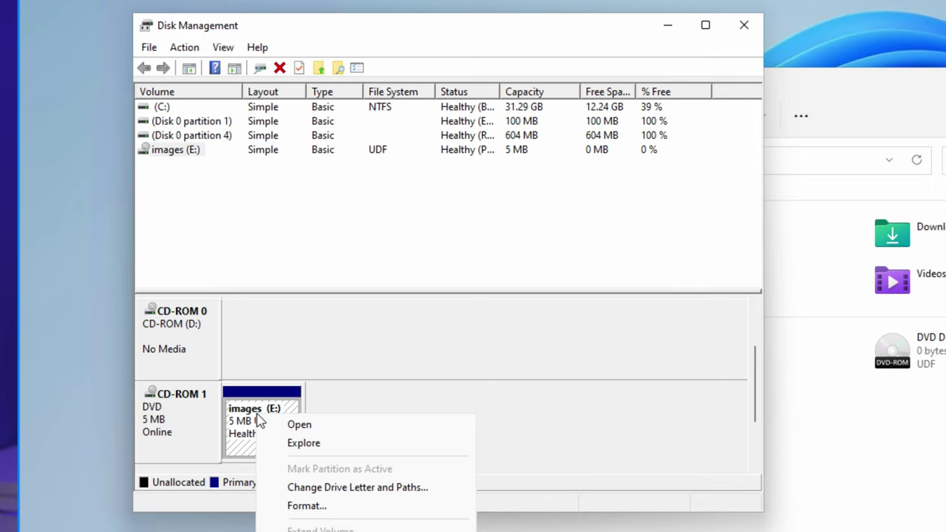
left_click(387, 490)
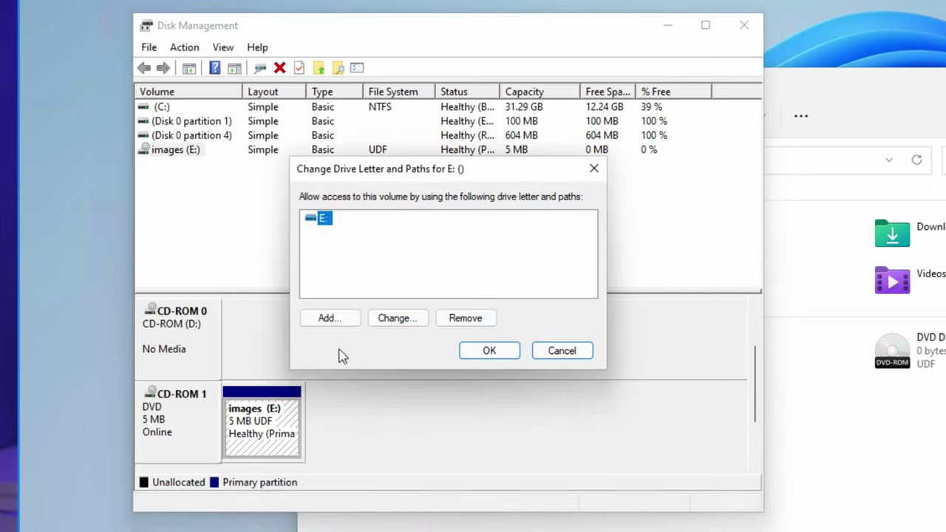
Add a mount path for the images (E:) volume in a new folder named images inside C:\Jukebox.
left_click(328, 321)
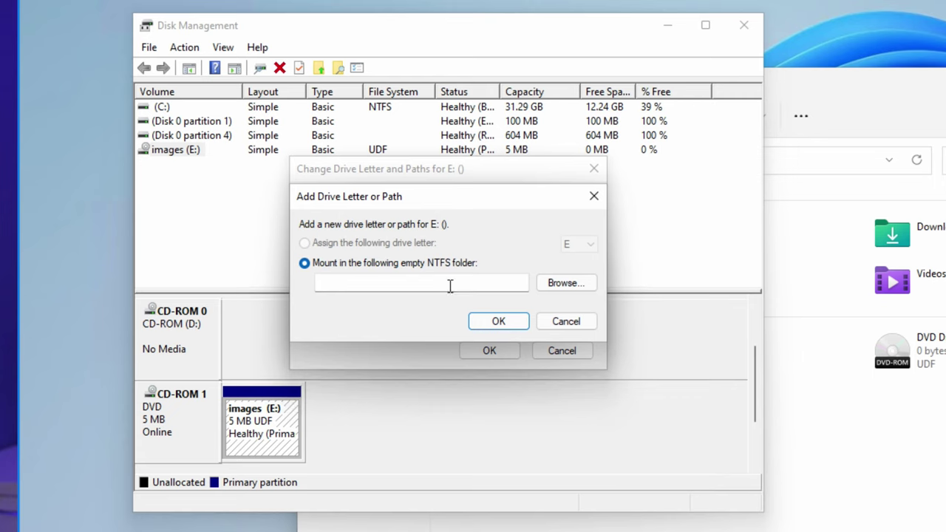
left_click(565, 287)
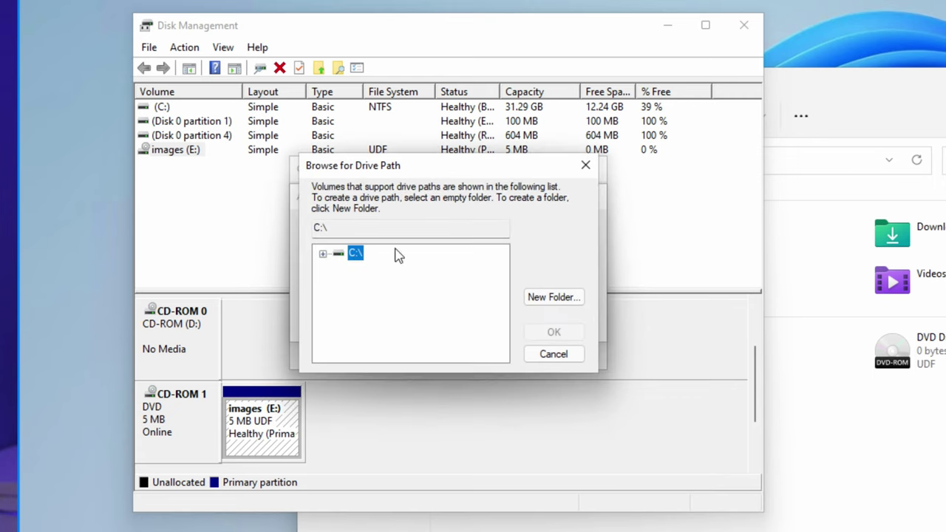
left_click(323, 254)
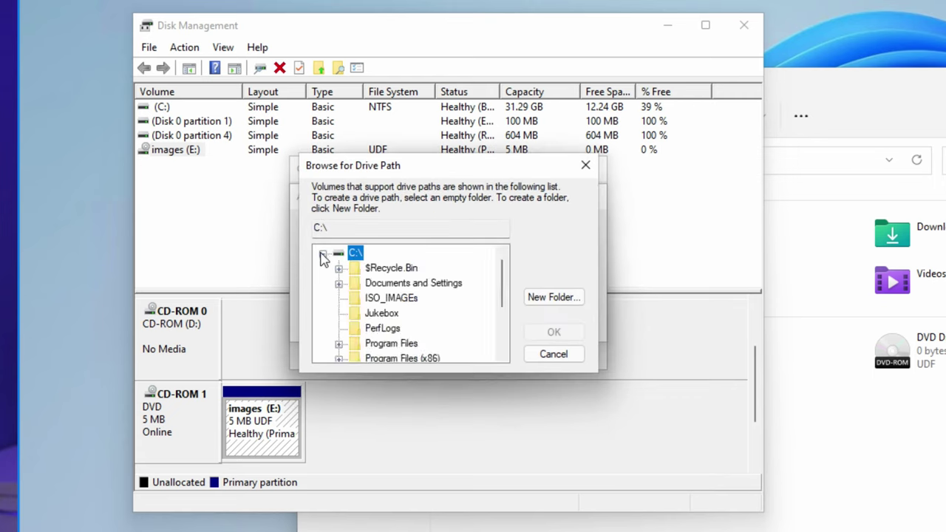
left_click(382, 313)
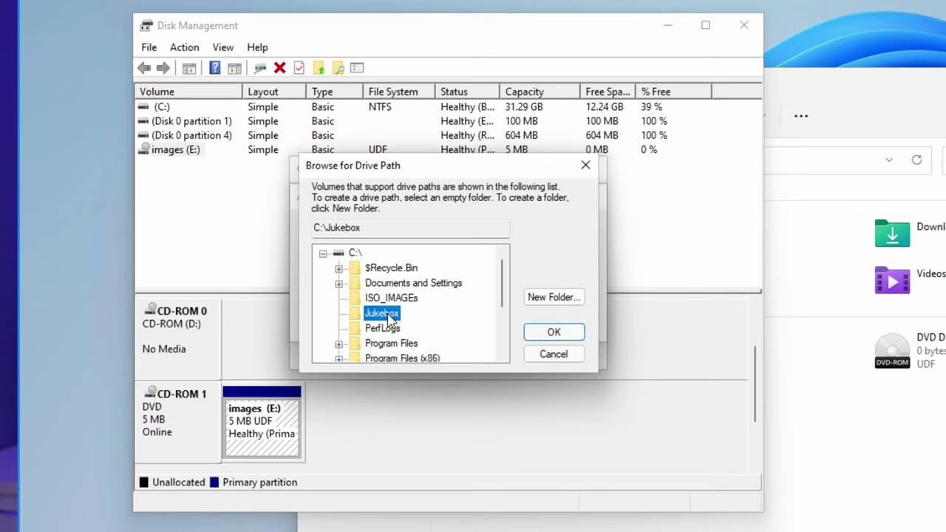
left_click(566, 295)
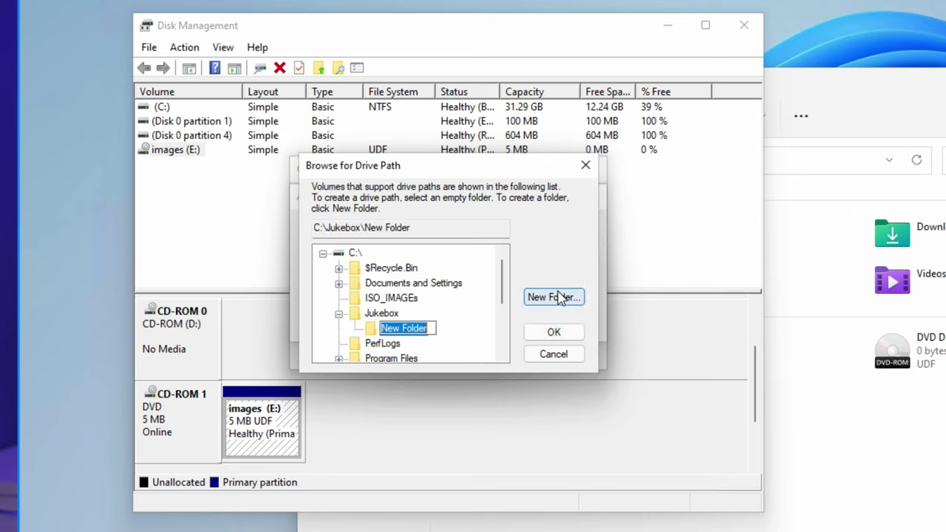
type("images")
key("Return")
left_click(544, 333)
left_click(493, 322)
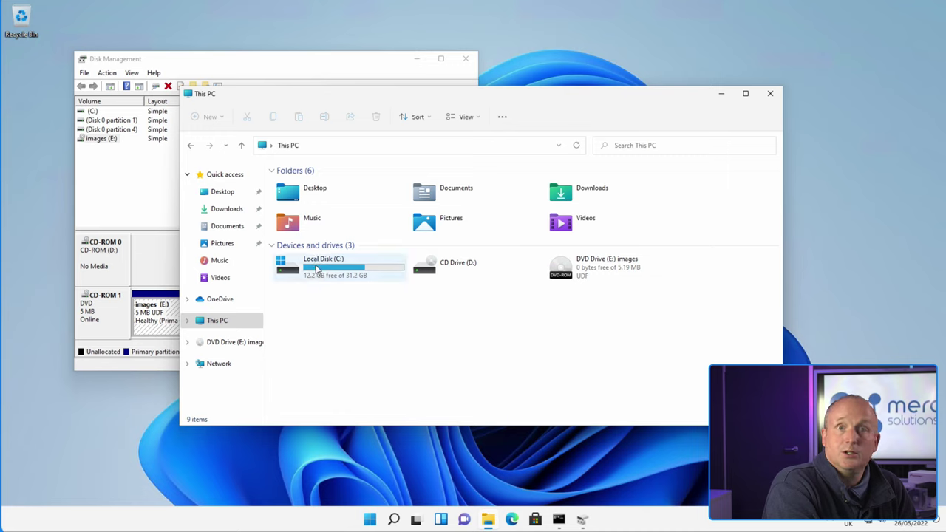
Browse to C:\Jukebox\images in File Explorer to view the disk image's files through the mount folder.
double_click(316, 269)
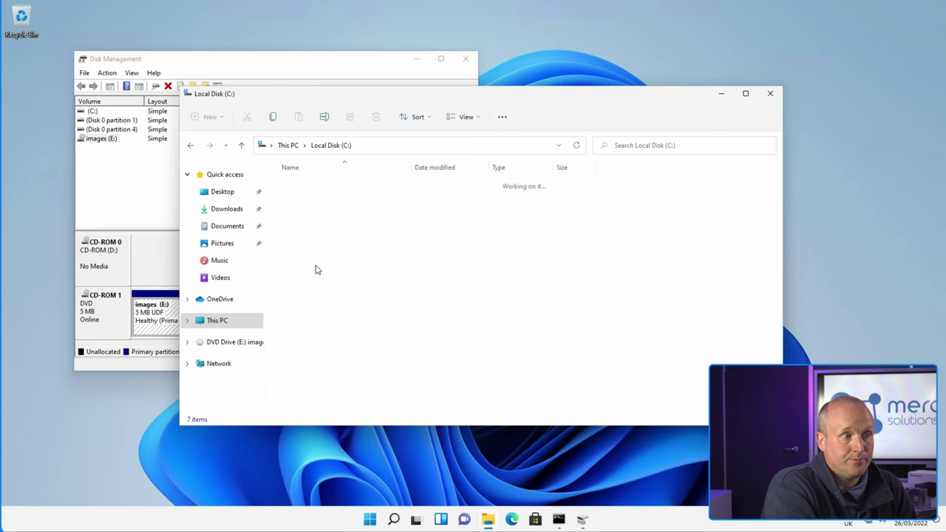
left_click(295, 202)
double_click(296, 202)
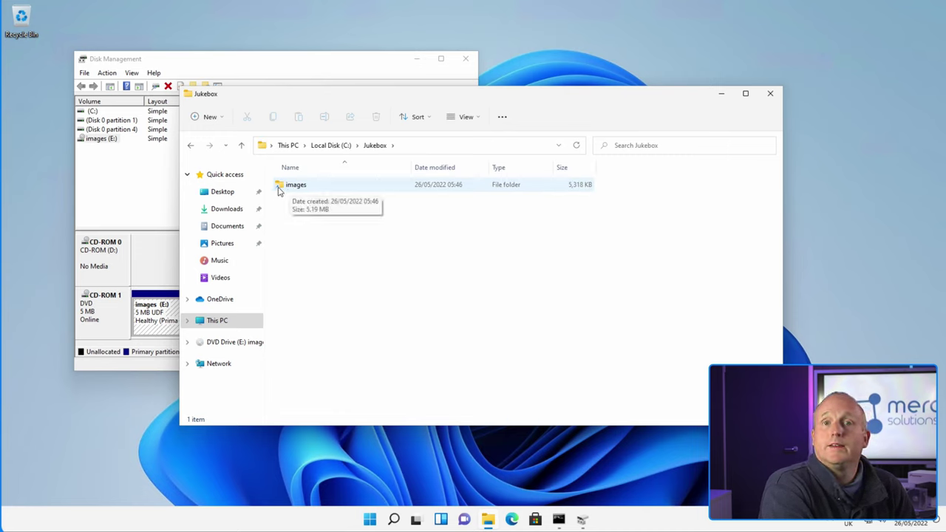
double_click(291, 188)
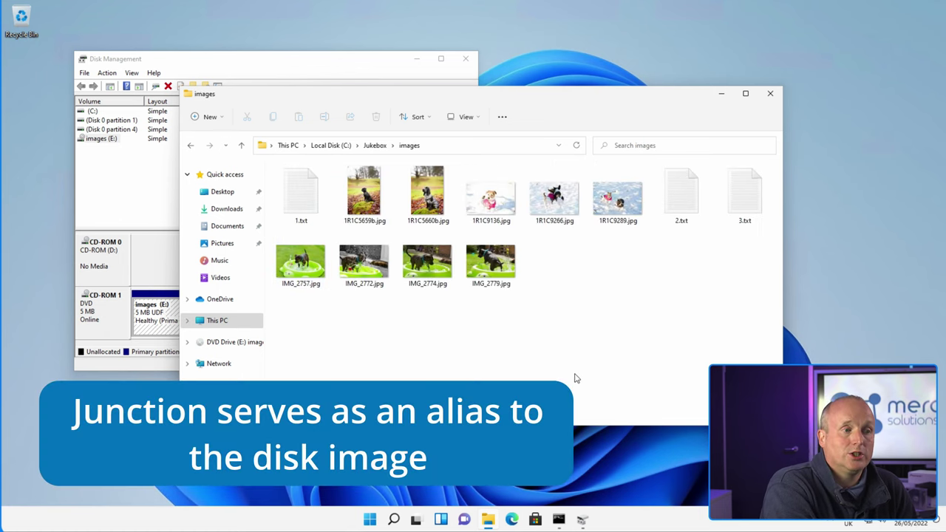
Remove drive letter E: from the images volume in Disk Management, keeping the C:\Jukebox\images path.
left_click(153, 320)
right_click(153, 322)
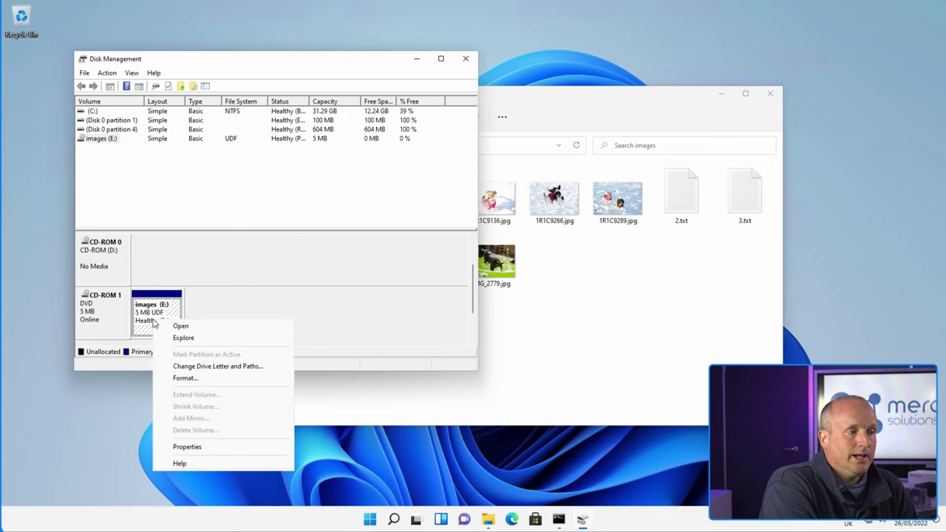
left_click(183, 367)
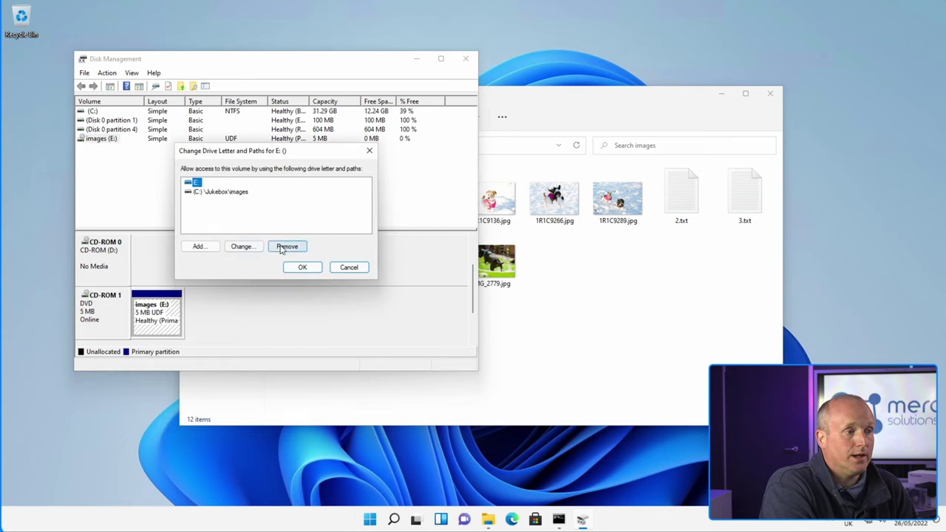
left_click(287, 246)
left_click(509, 294)
Reopen the images folder in C:\Jukebox to check access to its files, and return to the Jukebox folder.
left_click(374, 145)
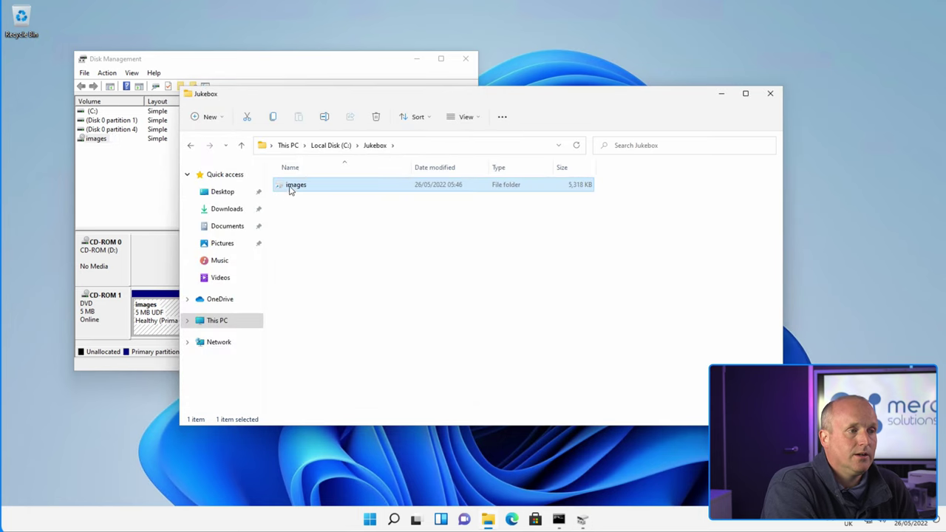
double_click(292, 189)
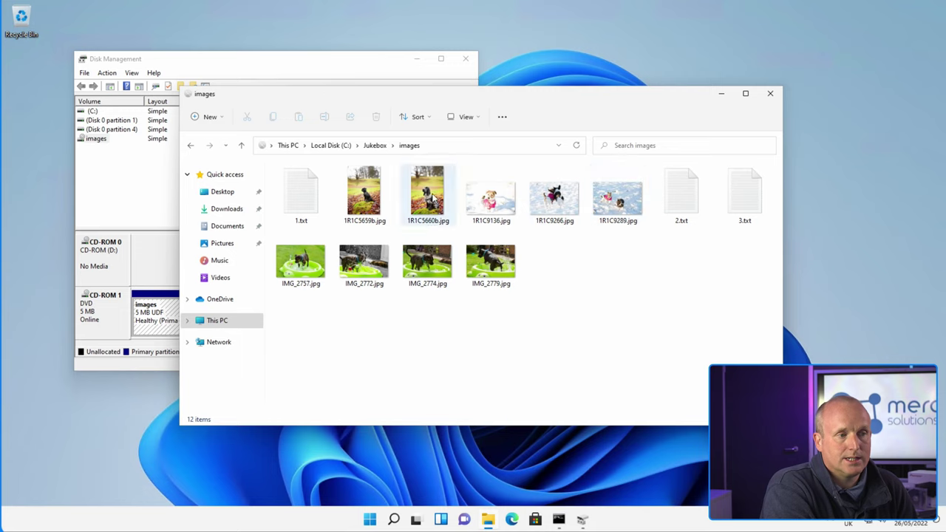
left_click(375, 145)
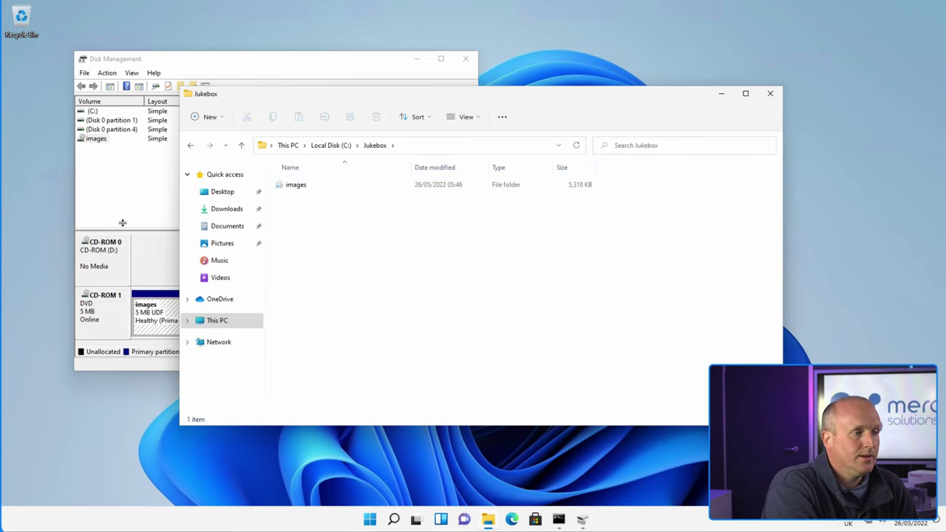
Browse to the ISO_IMAGEs folder on the C: drive to show the stored disc image files.
left_click(218, 320)
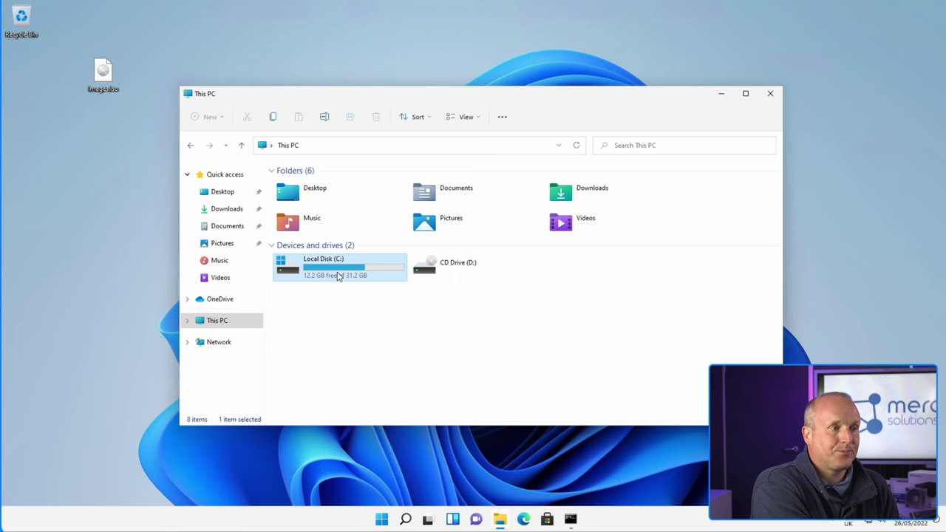
double_click(337, 274)
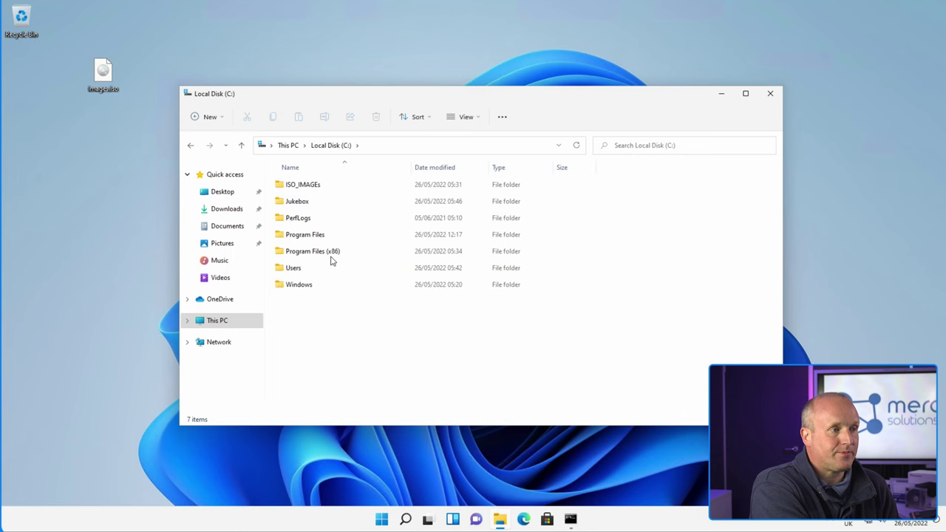
double_click(302, 186)
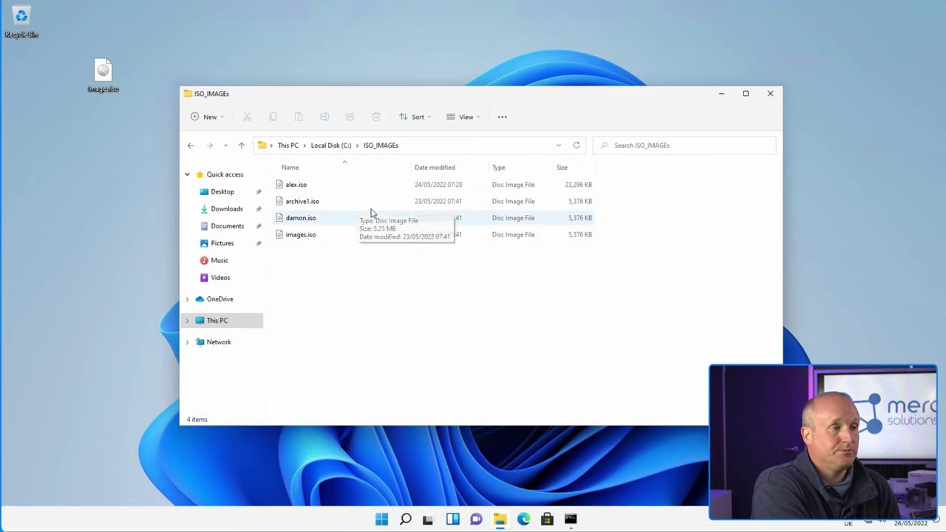
Open C:\Jukebox in a second File Explorer window and delete the leftover images folder from it.
right_click(214, 323)
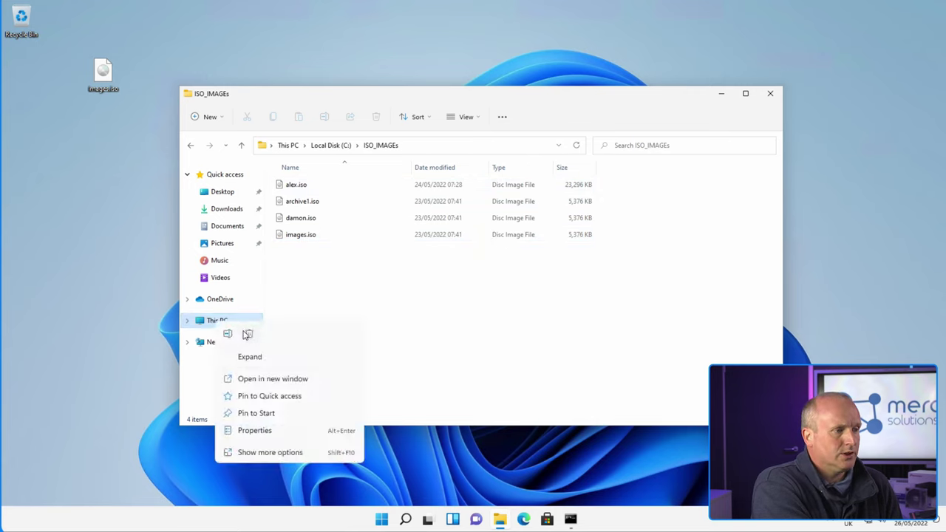
left_click(271, 380)
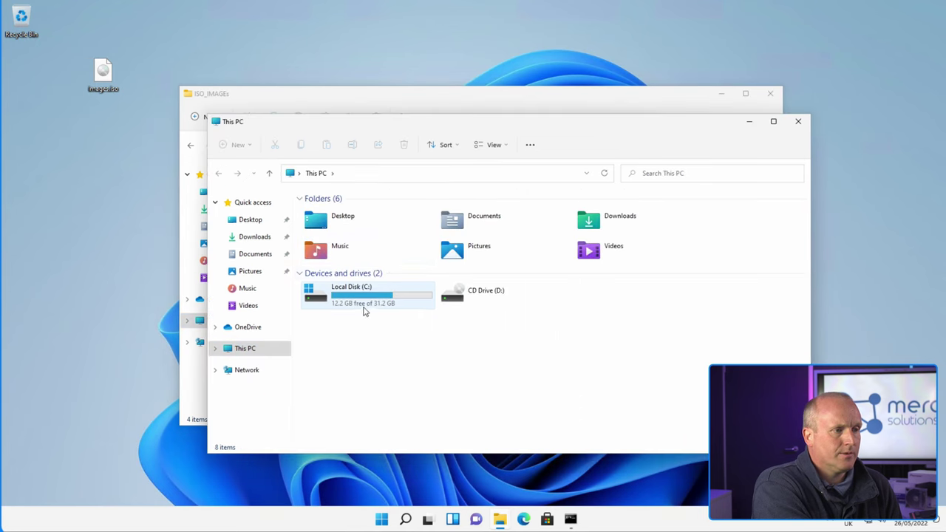
double_click(363, 310)
left_click(329, 229)
key("Return")
left_click_drag(338, 129, 625, 167)
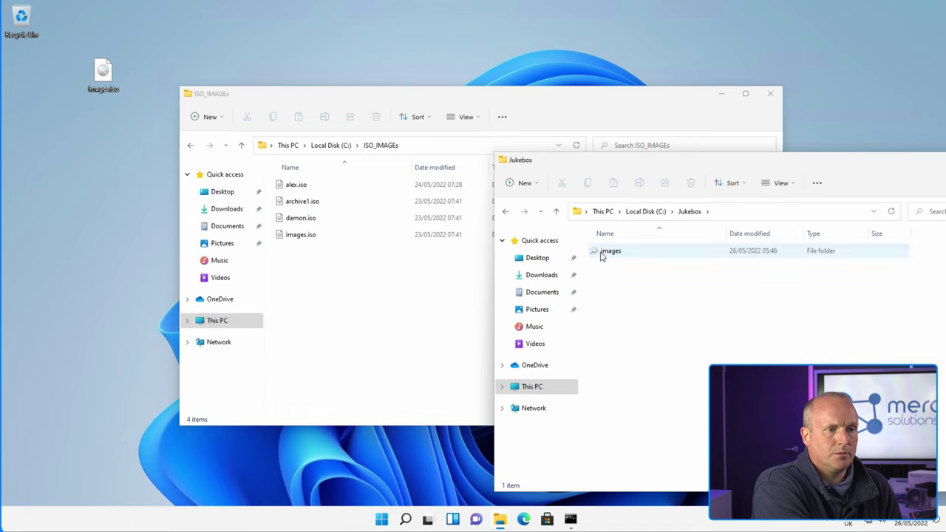
right_click(602, 254)
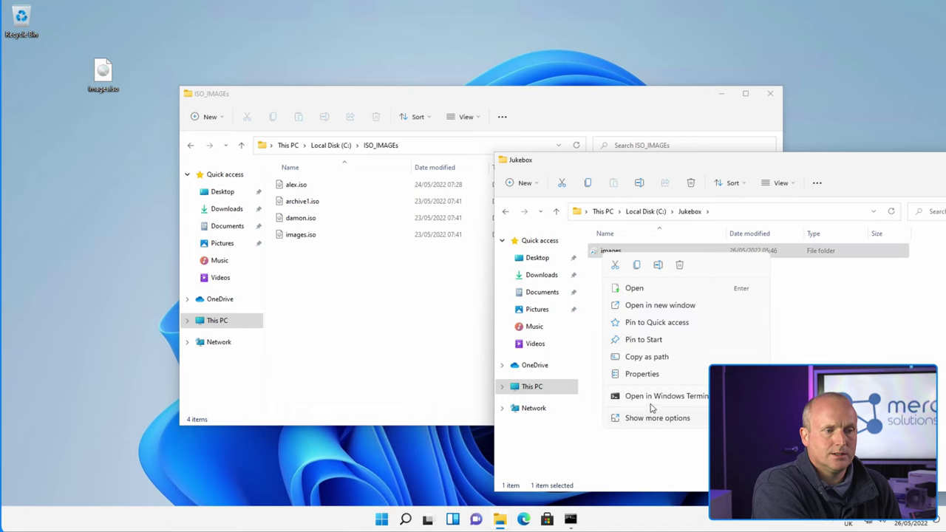
left_click(679, 265)
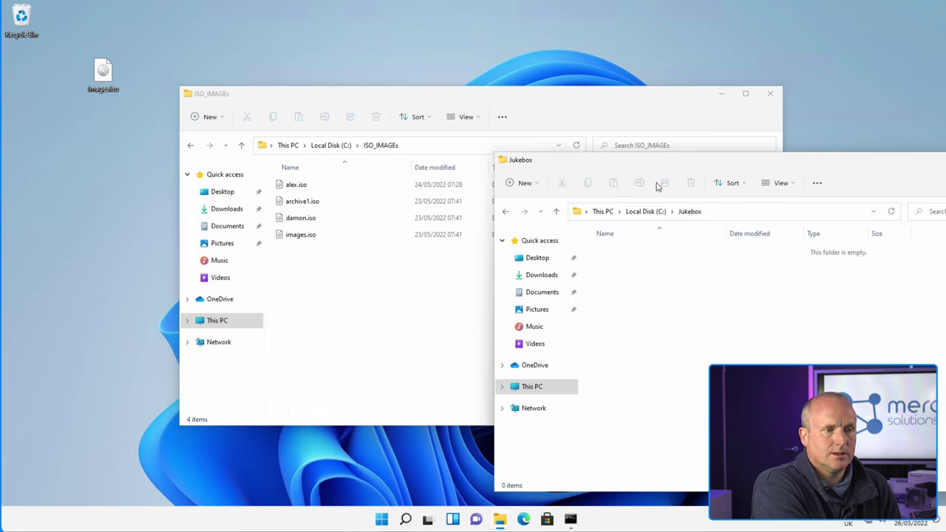
Arrange the ISO_IMAGEs and Jukebox windows side by side on the desktop.
left_click_drag(659, 166, 420, 77)
left_click_drag(865, 272, 693, 272)
left_click_drag(422, 64, 683, 81)
left_click_drag(460, 96, 334, 80)
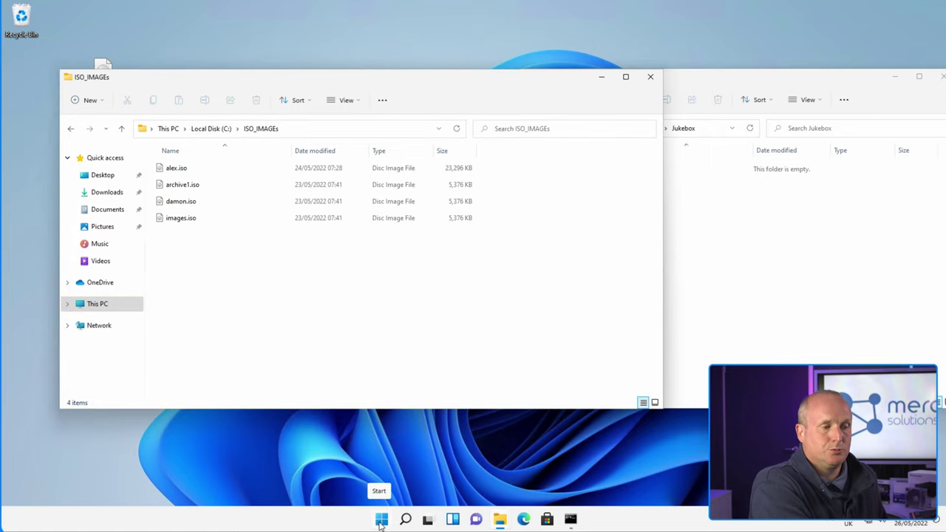
Search for PowerShell and launch Windows PowerShell ISE as administrator, approving the User Account Control request.
right_click(381, 519)
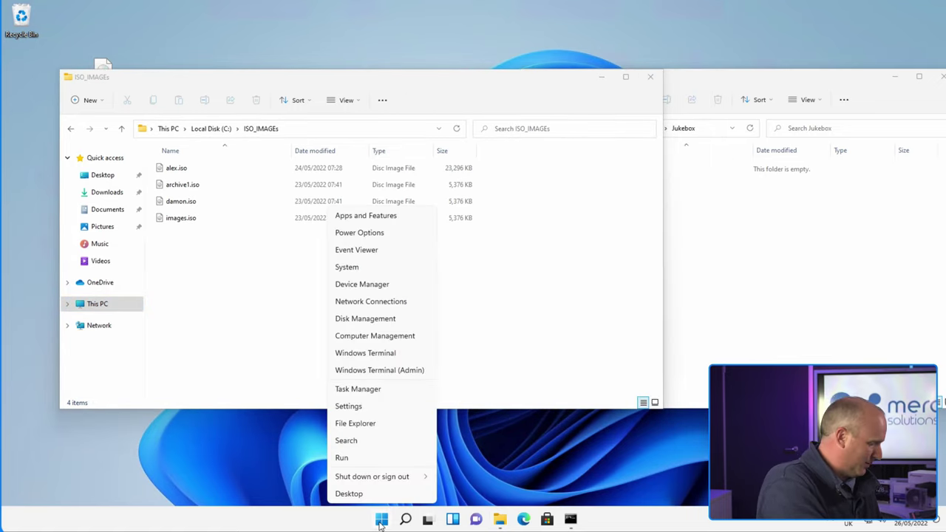
left_click(381, 521)
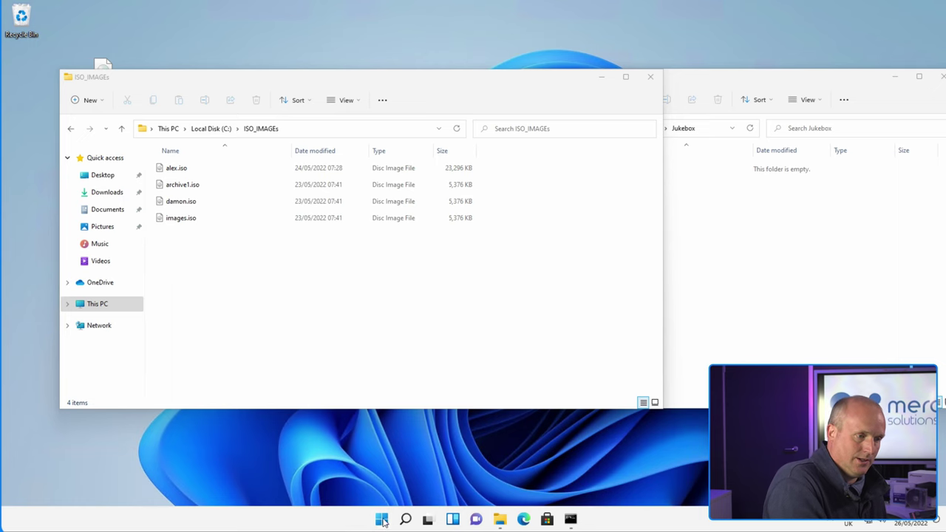
left_click(382, 520)
type("powersh")
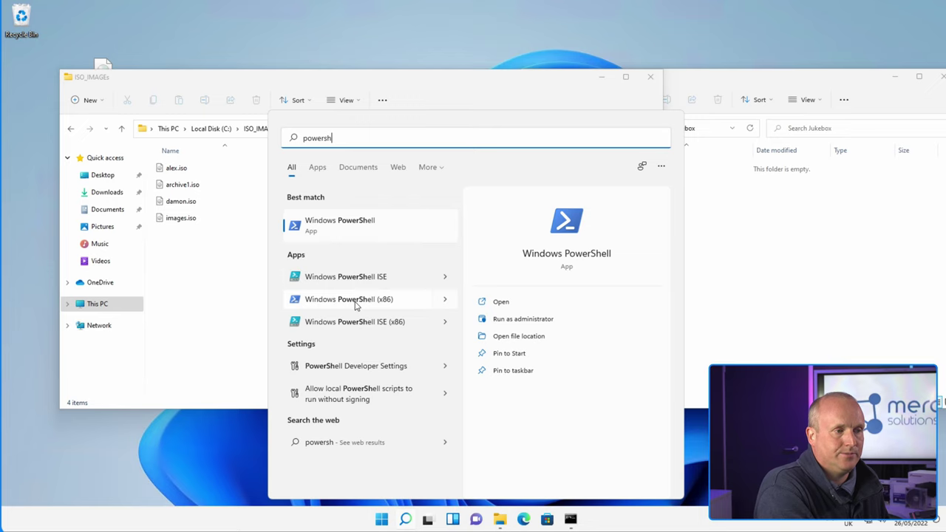
right_click(349, 278)
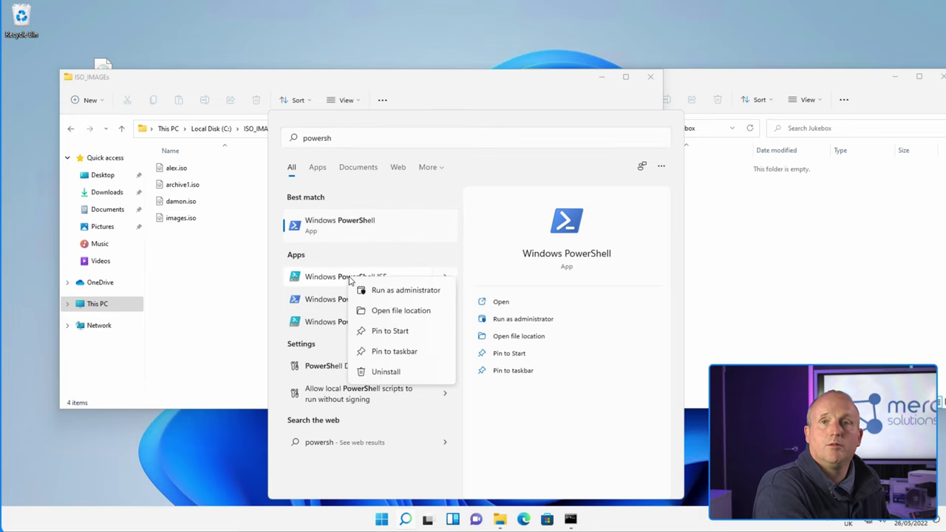
left_click(376, 291)
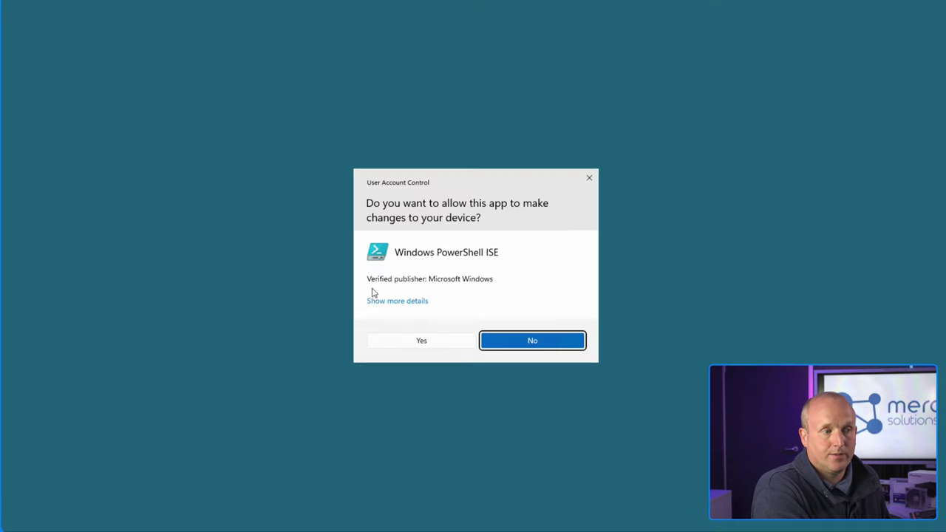
left_click(419, 341)
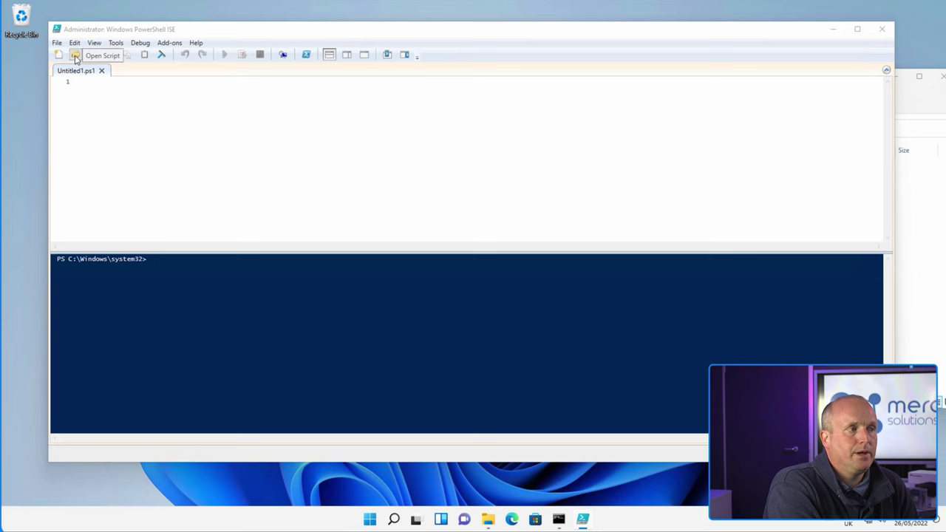
Open Mount.ps1 and unMount.ps1 from the Documents folder and close the empty Untitled1.ps1 script.
left_click(75, 56)
left_click(164, 124)
left_click(169, 142, "ctrl")
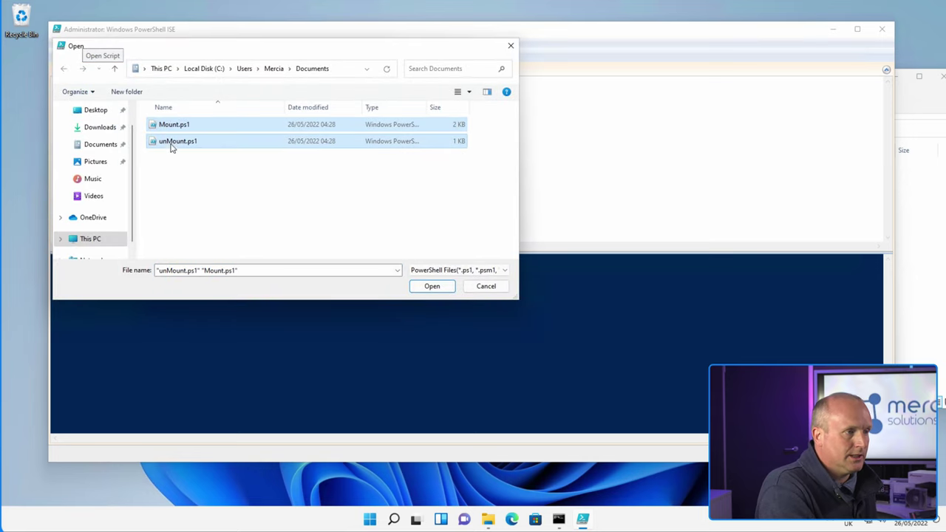
left_click(422, 290)
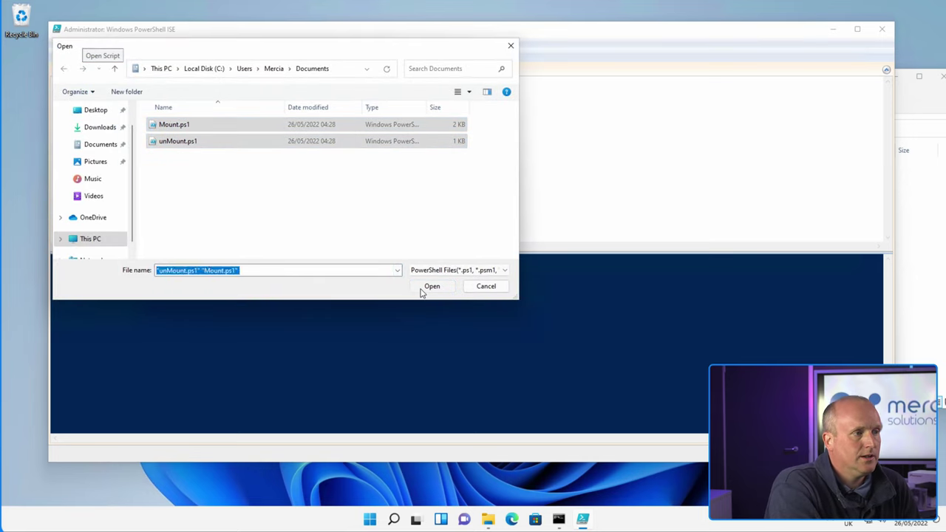
left_click(90, 74)
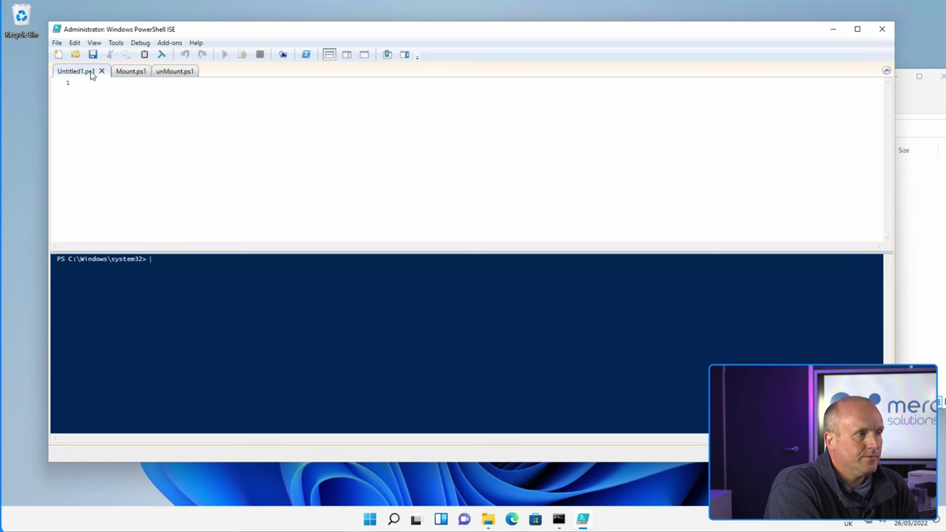
left_click(101, 71)
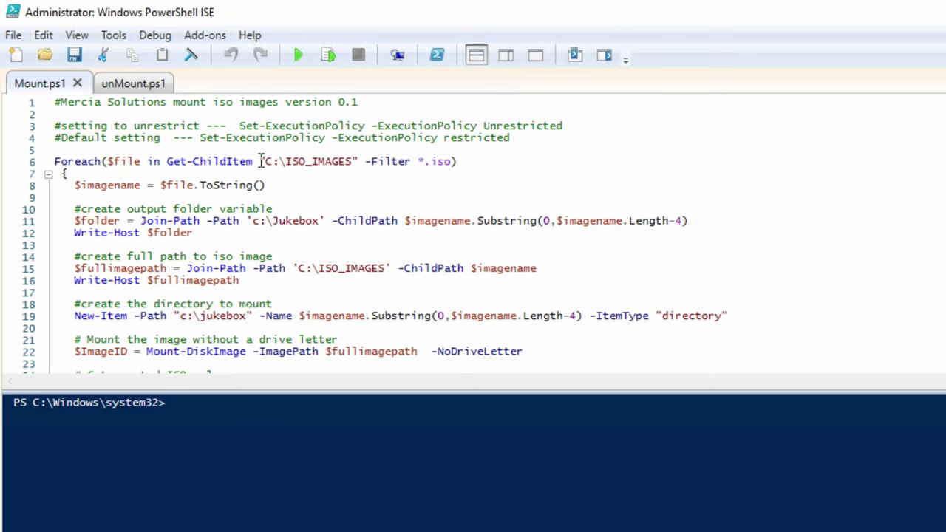
Review the C:\ISO_IMAGES path and *.iso filter in Mount.ps1 and try to run the script.
left_click_drag(260, 161, 353, 163)
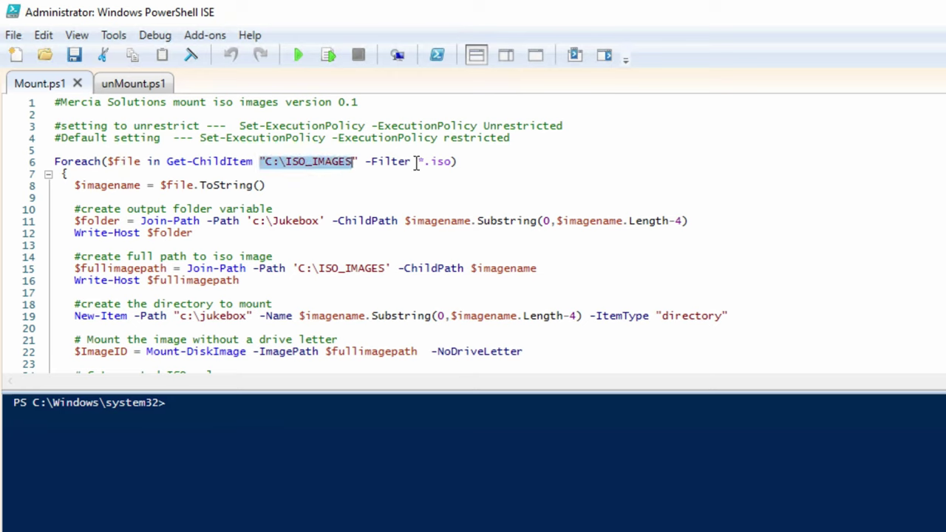
left_click_drag(411, 161, 466, 156)
scroll(547, 204, "down", 2)
scroll(502, 229, "up", 2)
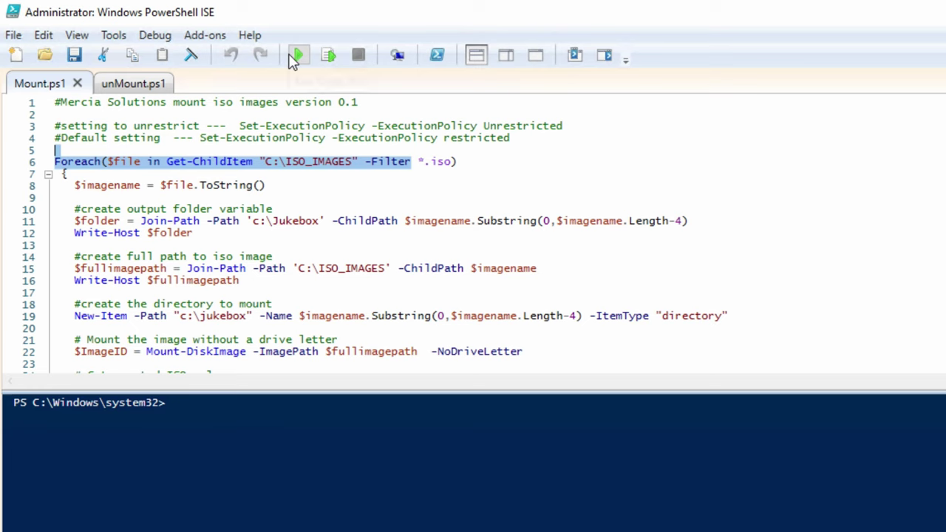
left_click(296, 58)
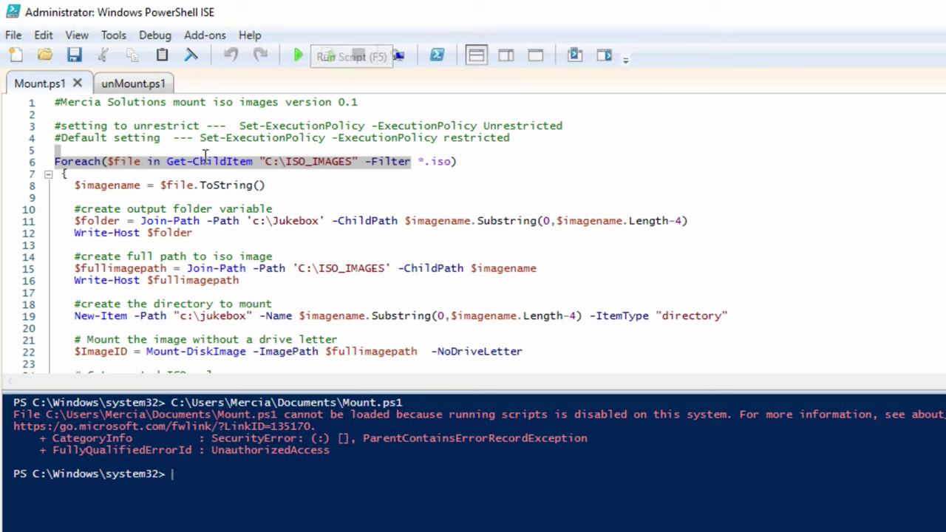
Copy Set-ExecutionPolicy -ExecutionPolicy Unrestricted from the script comment, run it in the console and accept the policy change.
left_click(82, 126)
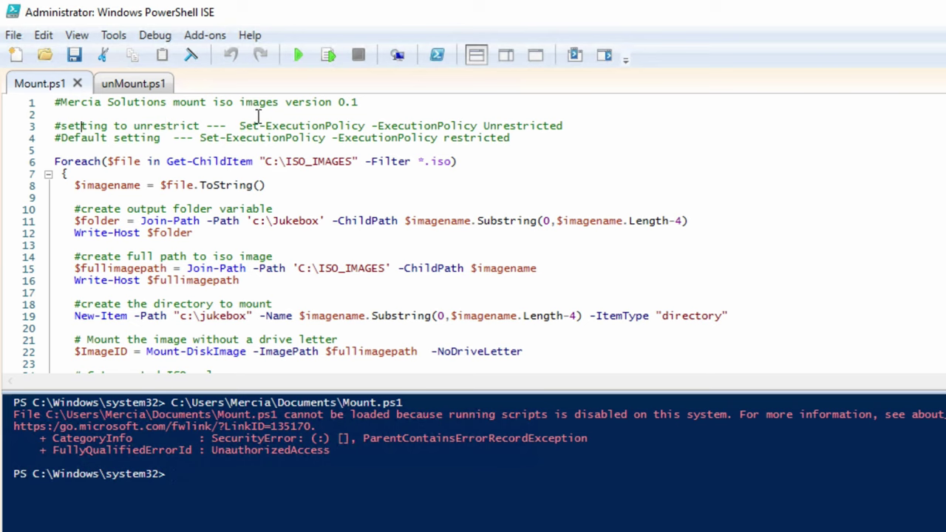
left_click_drag(239, 125, 556, 130)
right_click(554, 130)
left_click(600, 162)
left_click(323, 497)
right_click(323, 500)
left_click(367, 530)
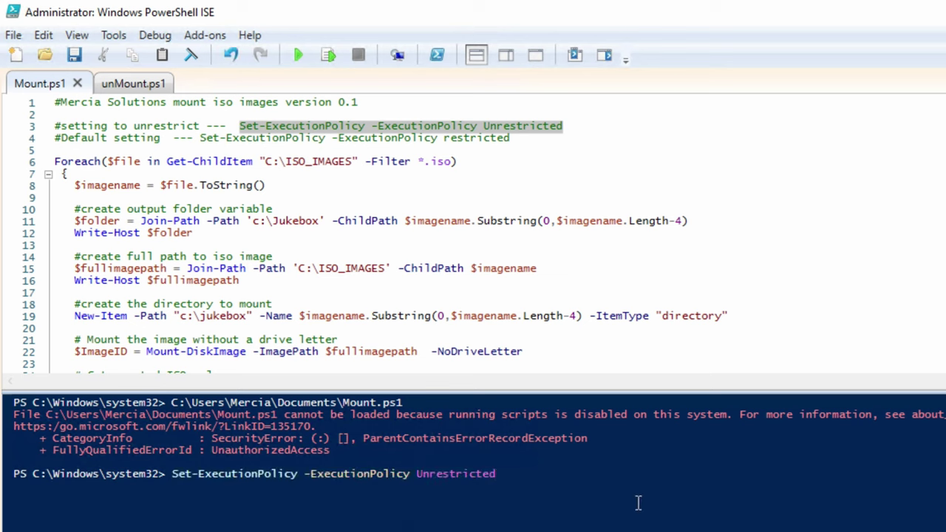
key("Return")
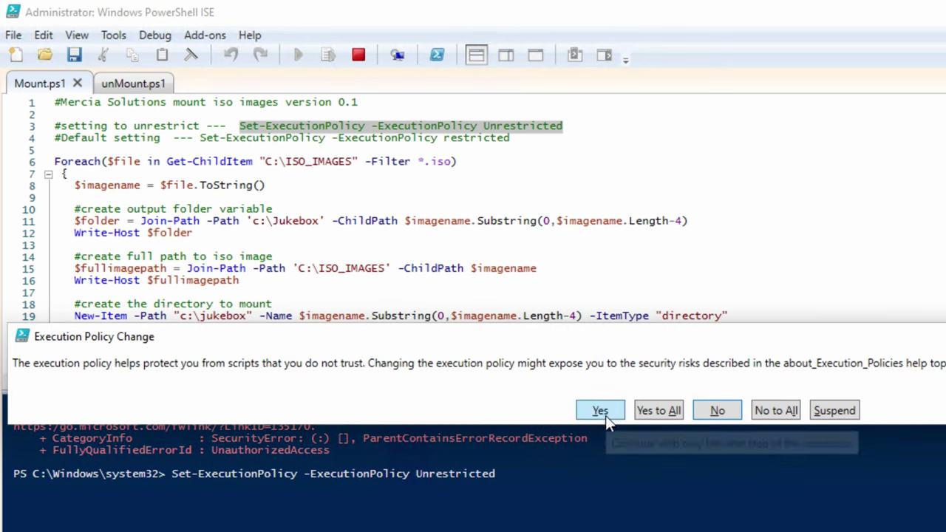
left_click(600, 411)
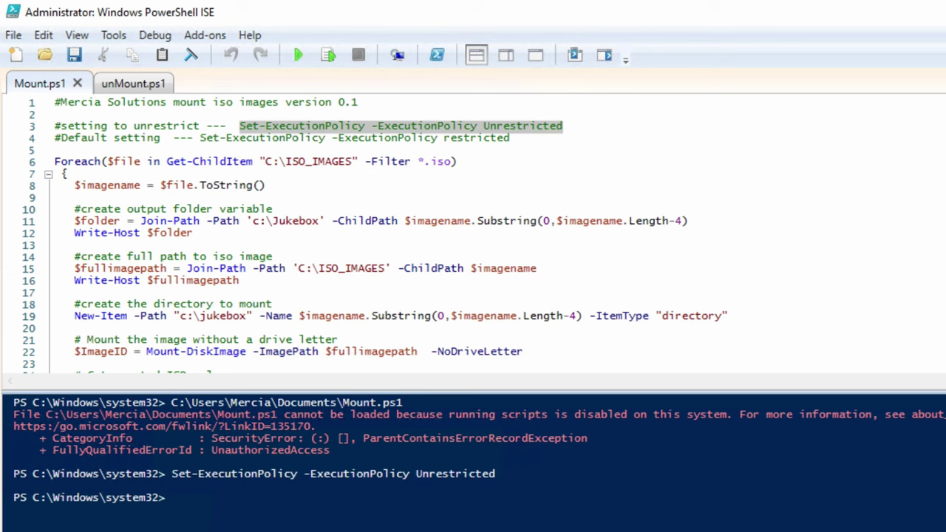
Run Mount.ps1 to mount all the ISO images and bring the Jukebox folder window forward.
left_click(730, 176)
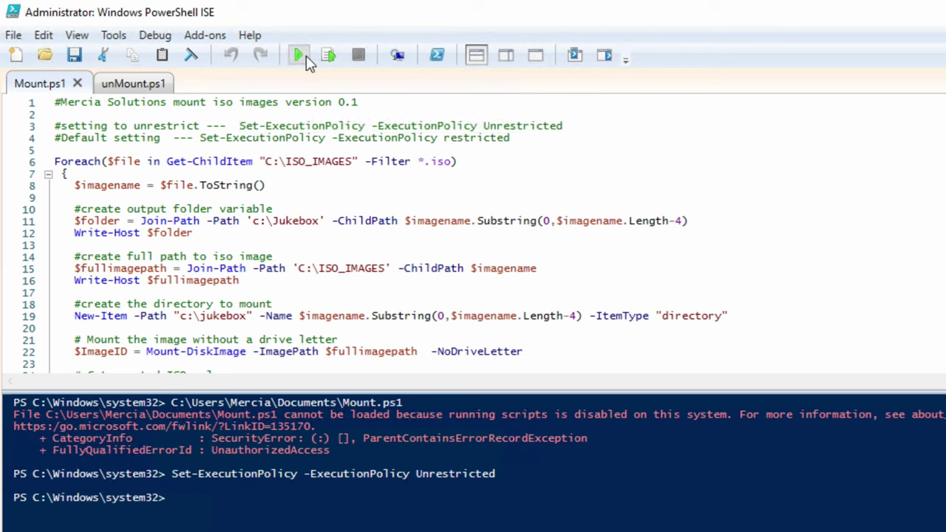
left_click(300, 56)
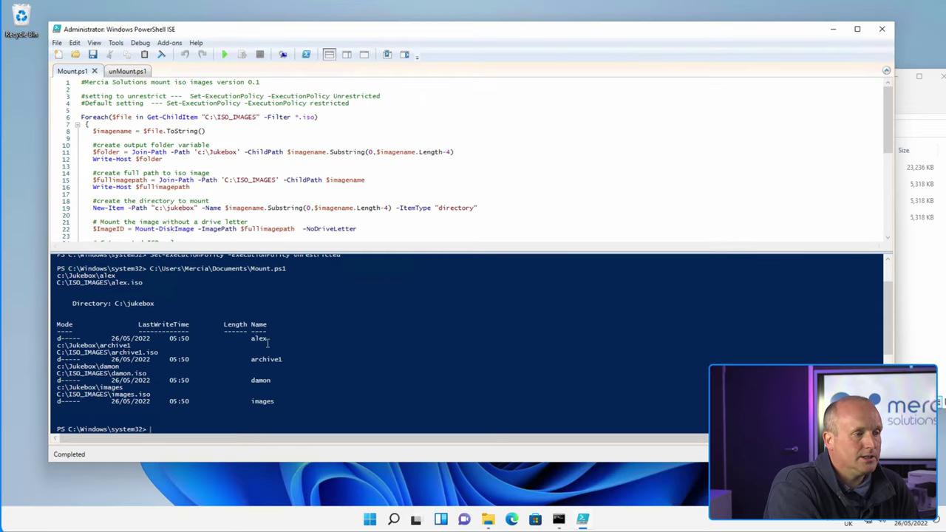
left_click(929, 303)
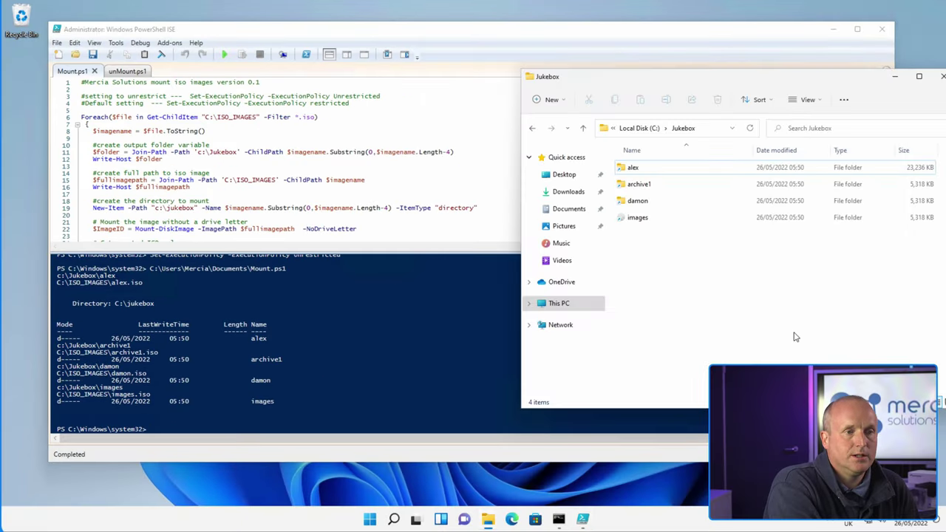
Check the contents of the alex, archive1 and damon folders in C:\Jukebox, returning to the Jukebox folder each time.
left_click(634, 168)
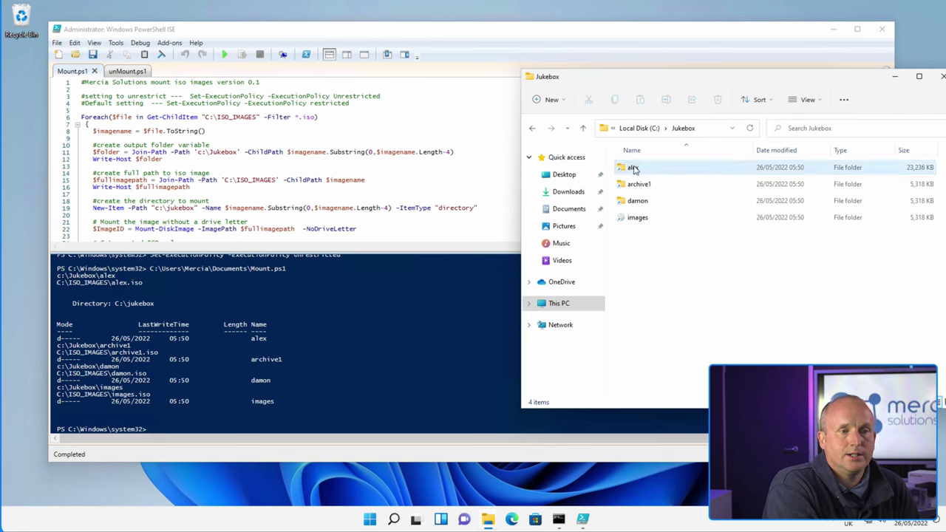
double_click(634, 168)
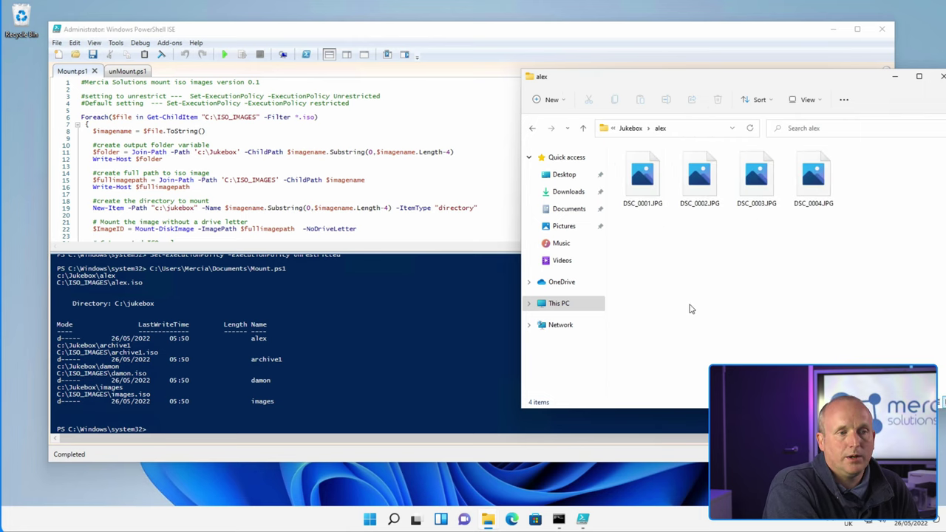
key("alt+Left")
double_click(625, 186)
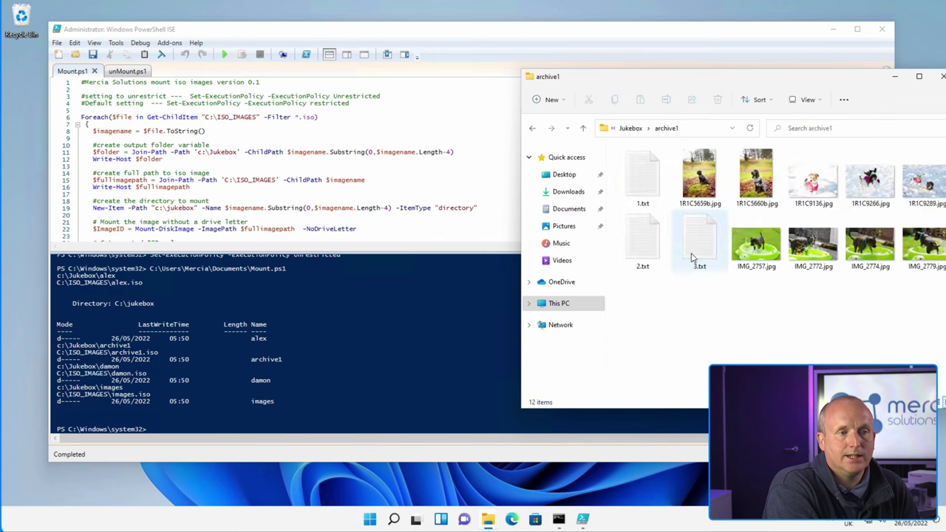
key("alt+Left")
double_click(628, 204)
key("alt+Left")
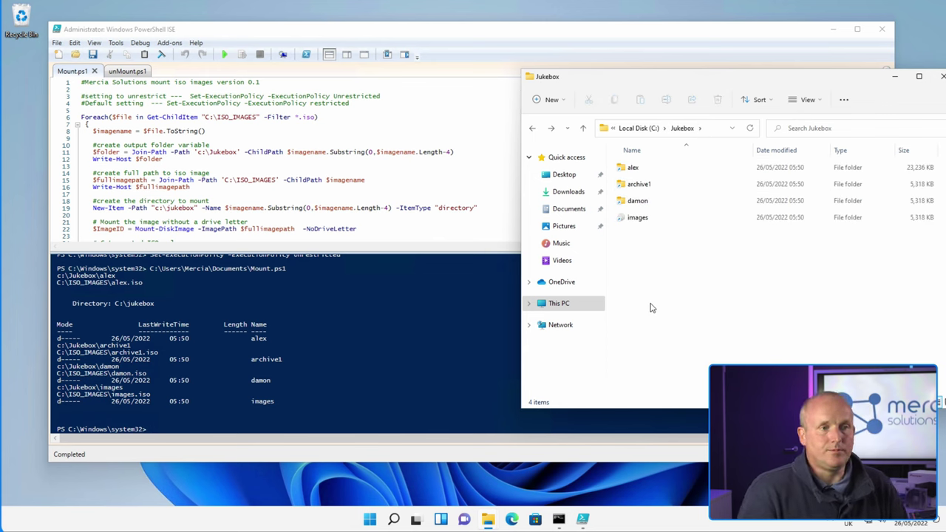
Share the Jukebox folder on the C: drive over the network through Advanced Sharing, with the share name Jukebox.
left_click(632, 130)
right_click(638, 184)
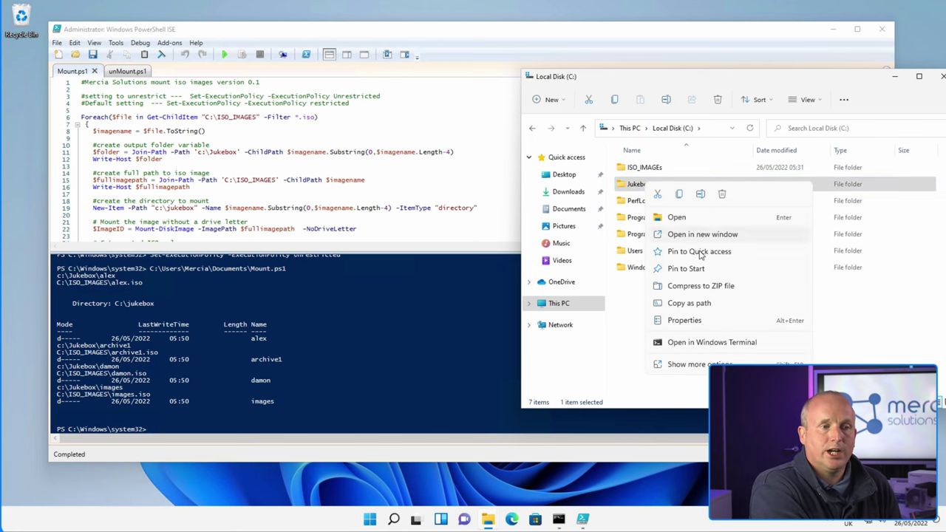
left_click(699, 322)
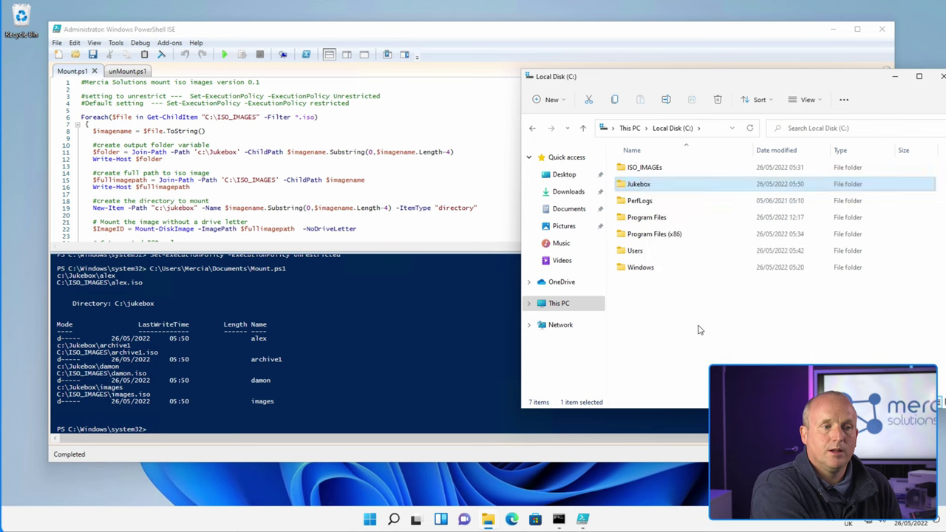
left_click(691, 208)
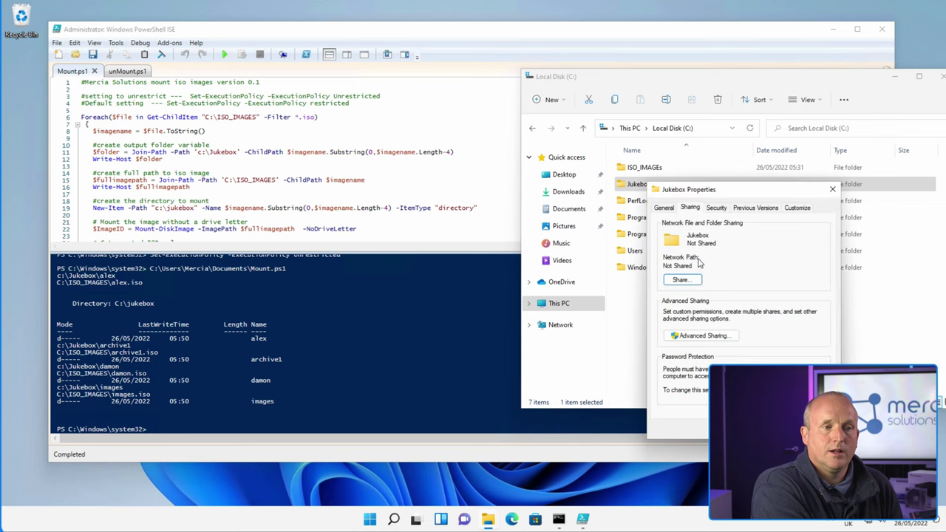
left_click(684, 336)
left_click(673, 231)
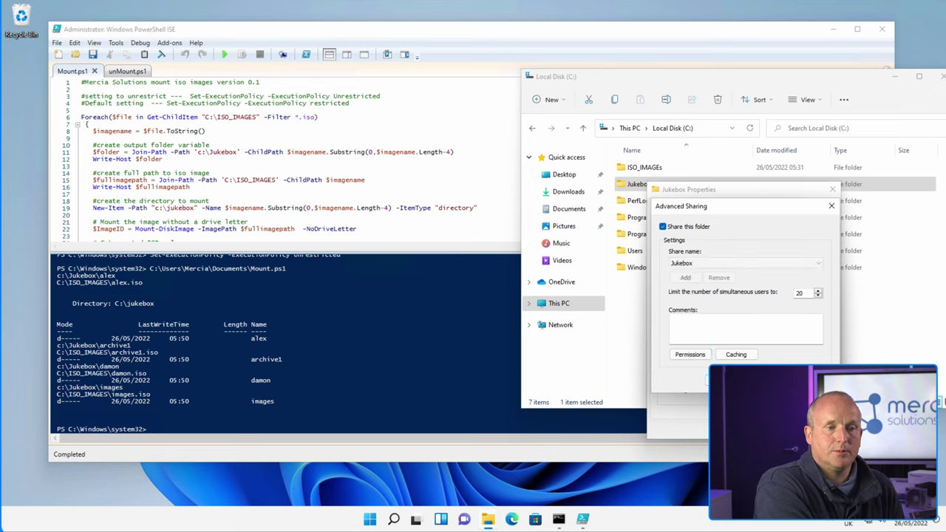
key("Return")
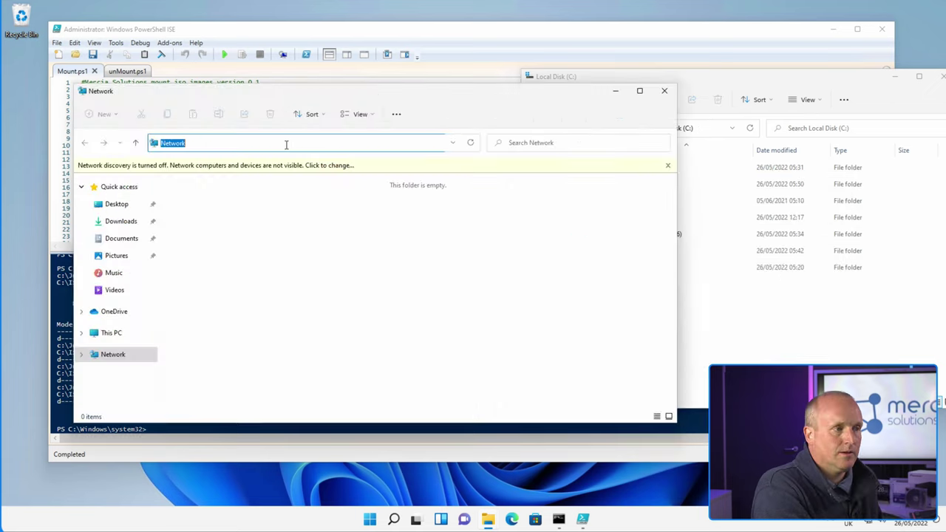
Go to the \\DESKTOP-H53UF71\Jukebox network share, check the images folder there and close that window.
key("ctrl+v")
key("Return")
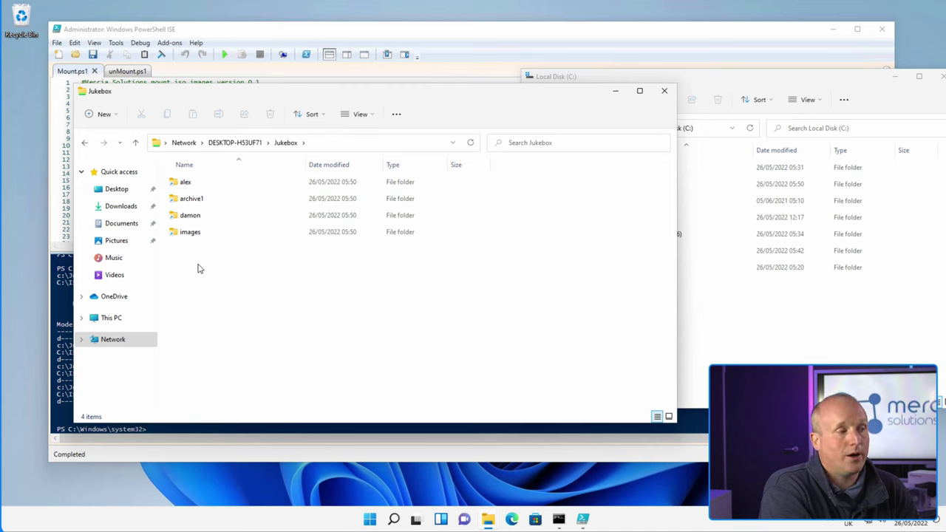
left_click(190, 231)
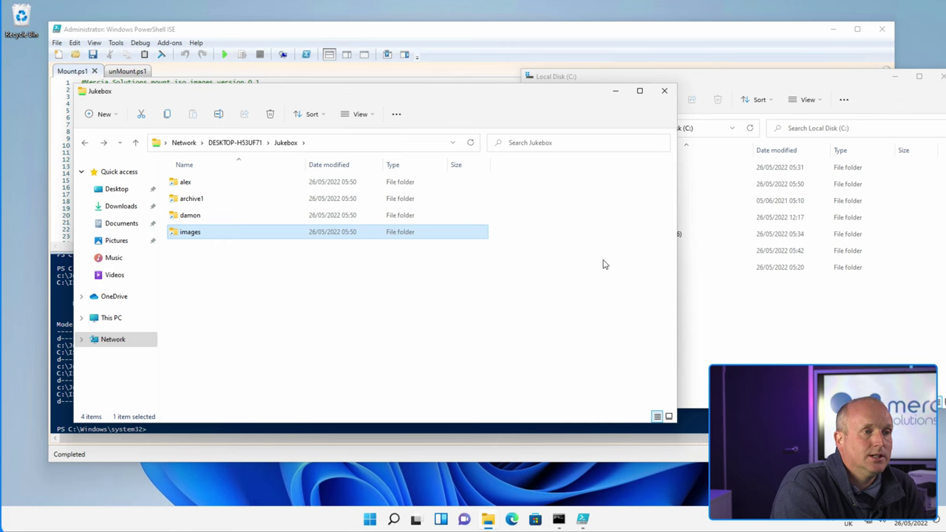
left_click(664, 93)
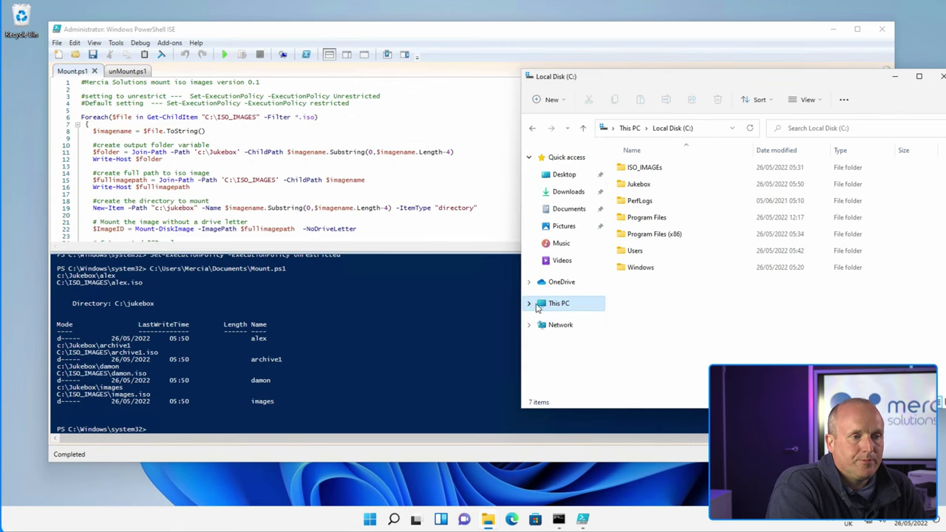
Expand This PC in the folder tree and open the Jukebox folder on the C: drive.
left_click(529, 304)
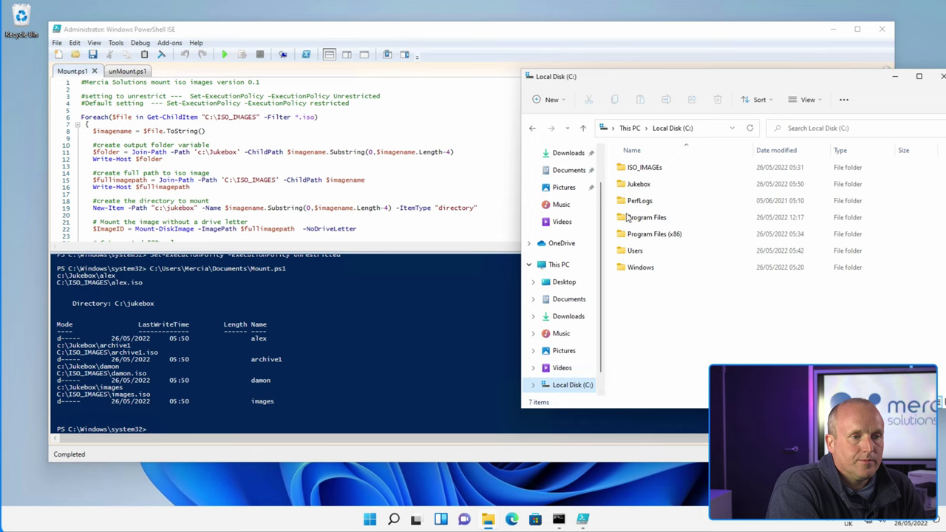
left_click(640, 185)
double_click(640, 186)
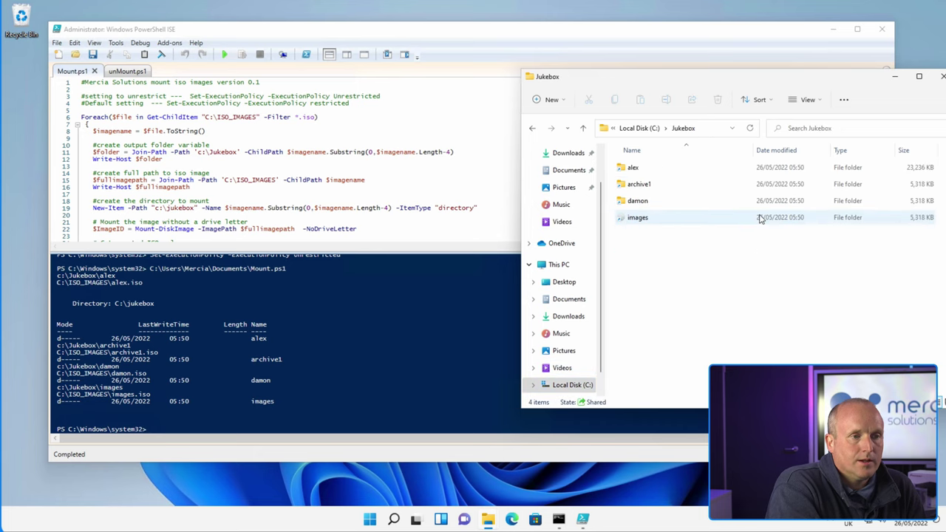
Run unMount.ps1 to unmount the ISO images and remove their folders, and bring the Jukebox folder window forward.
left_click(124, 72)
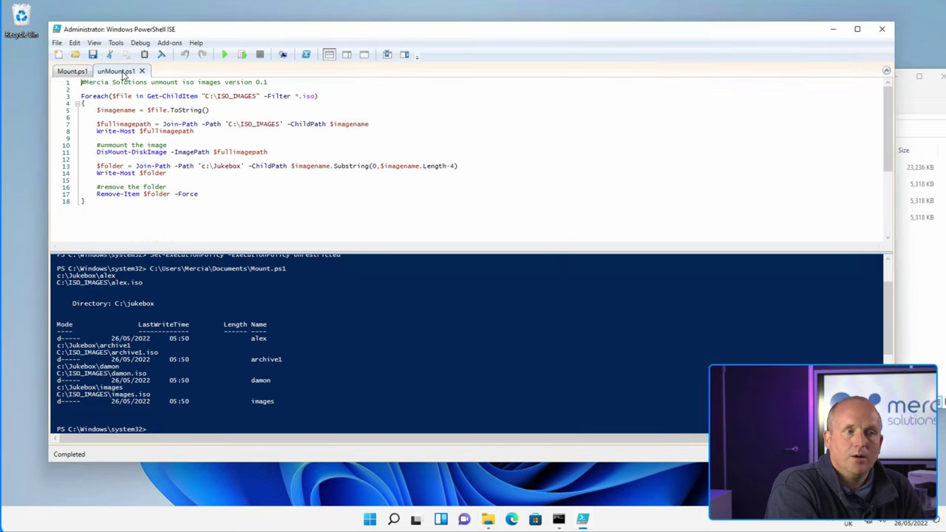
left_click(226, 55)
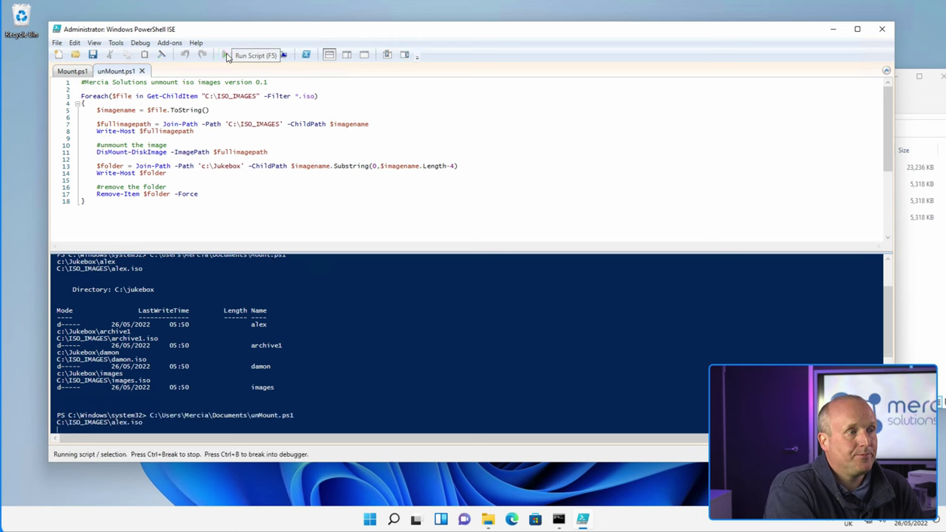
key("alt+Tab")
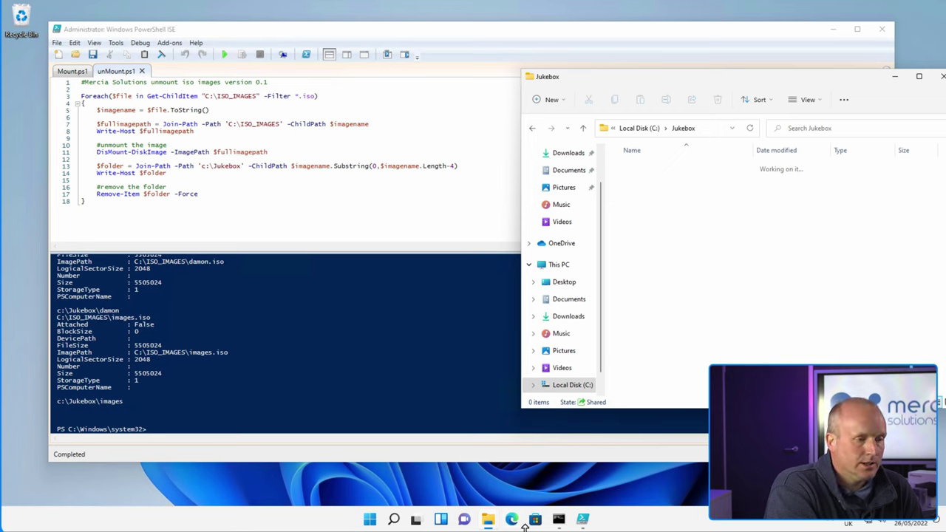
Bring up the ISO_IMAGEs folder window and start a command prompt from its path using cmd.
left_click(489, 521)
left_click(446, 459)
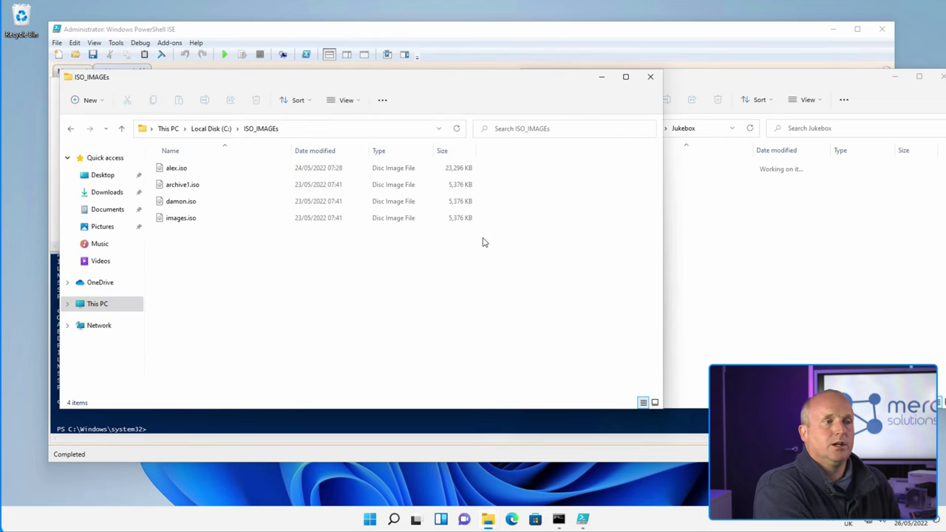
left_click(322, 128)
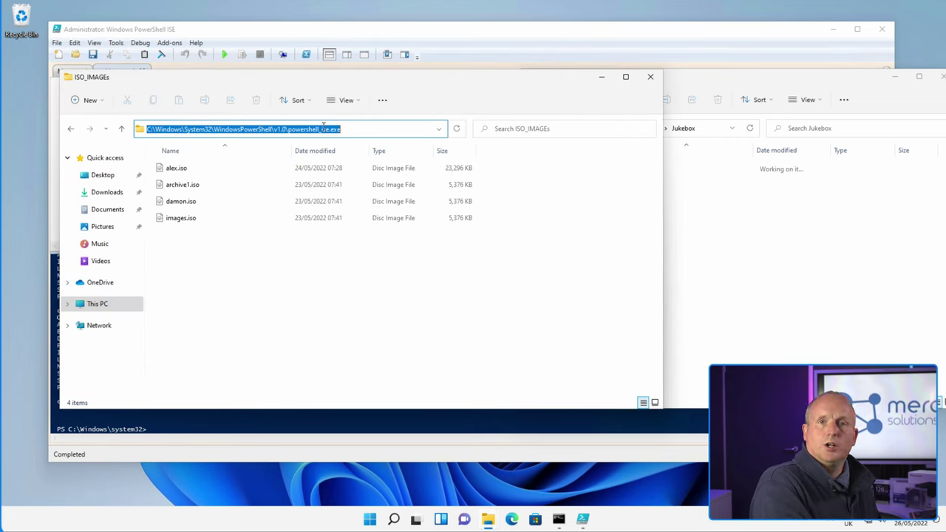
type("cmd")
key("Return")
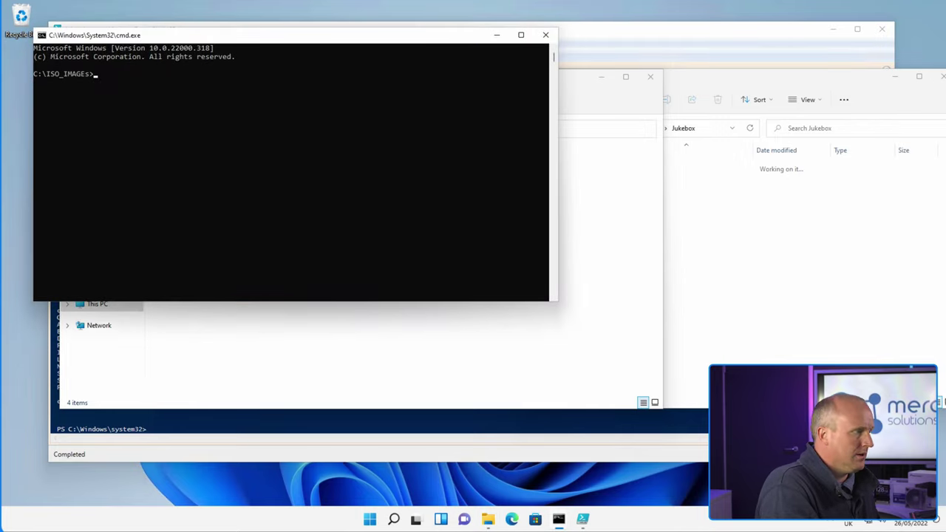
Run for /L %i in (1,1,100) do copy images.iso %i.iso, close the command prompt and look through the copied ISO files.
type("for /L %i in (1,1,100) do copy images.iso %i.iso")
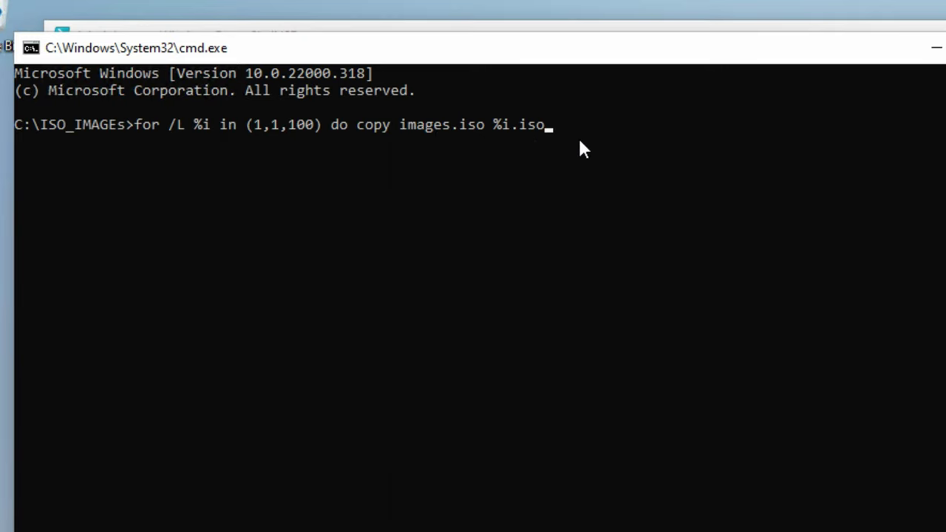
key("Return")
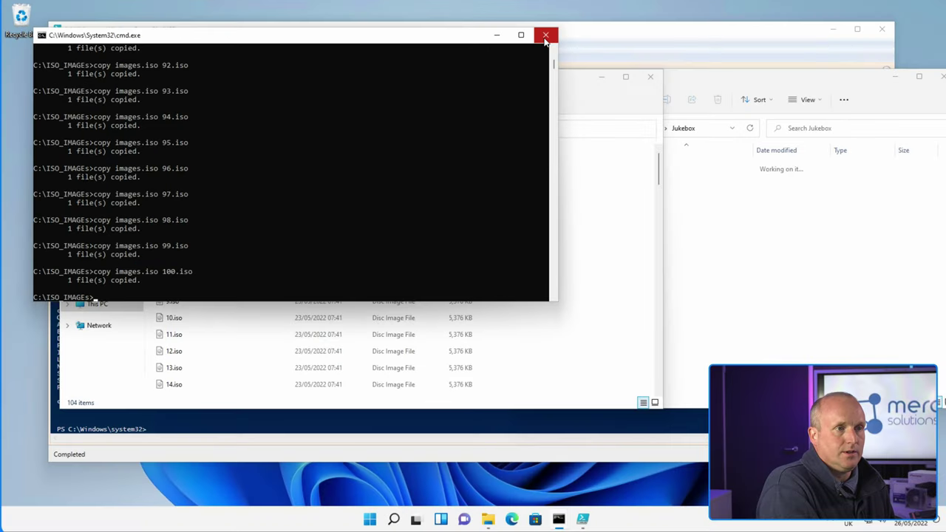
left_click(545, 37)
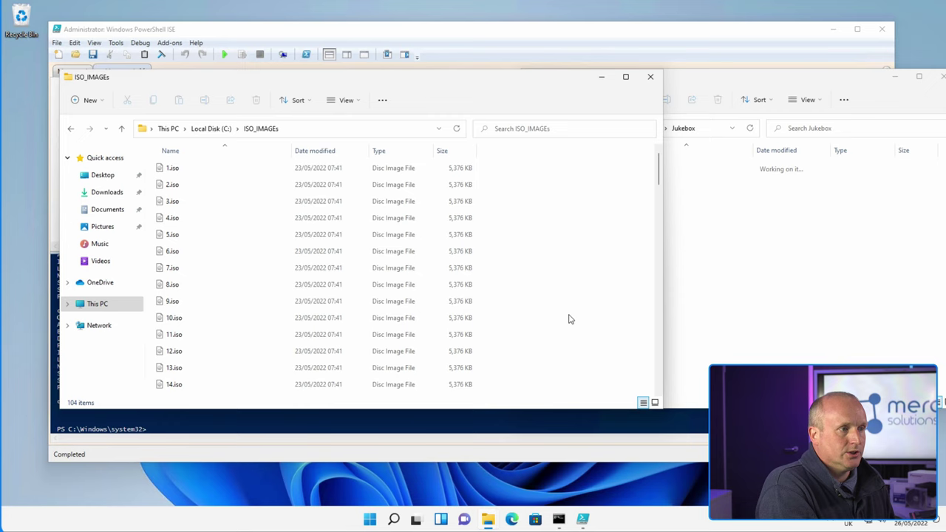
scroll(560, 287, "down", 20)
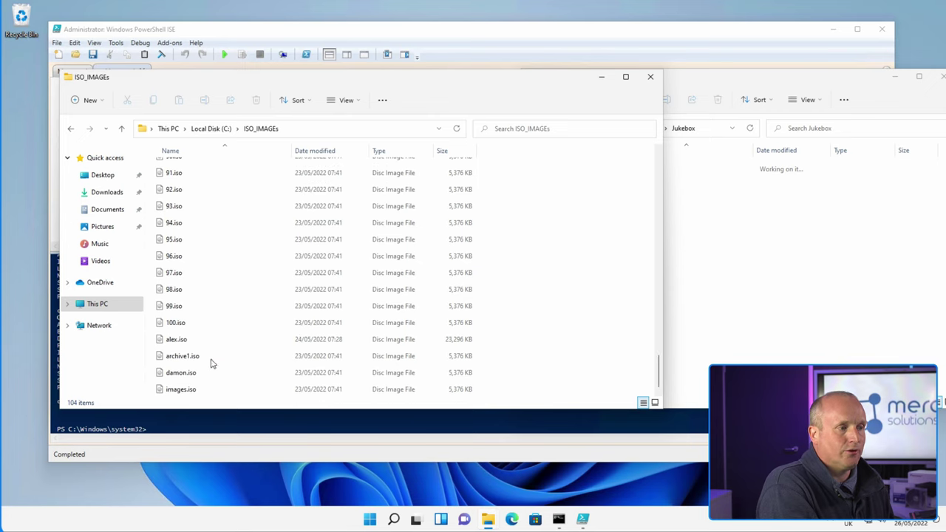
scroll(217, 379, "up", 5)
scroll(218, 379, "up", 20)
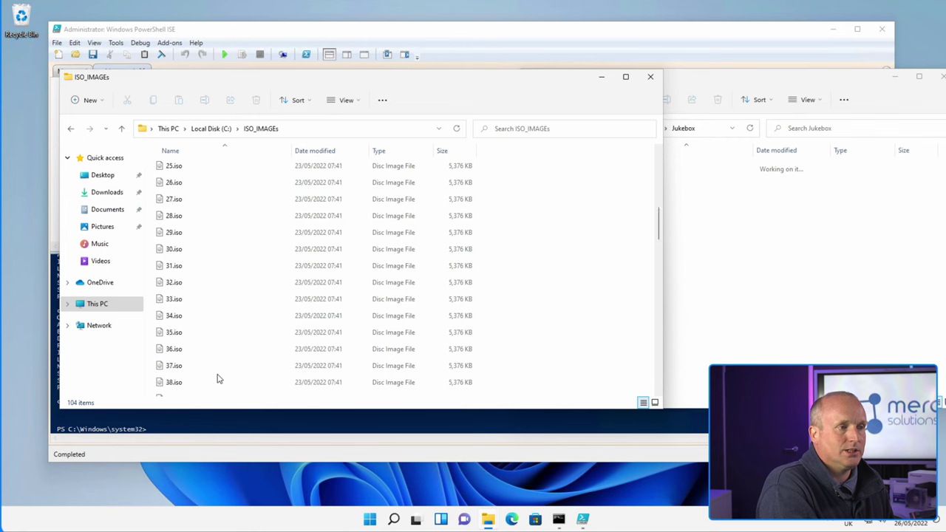
Run Mount.ps1 again to mount the enlarged set of ISO images and bring the Jukebox folder window forward.
left_click(229, 34)
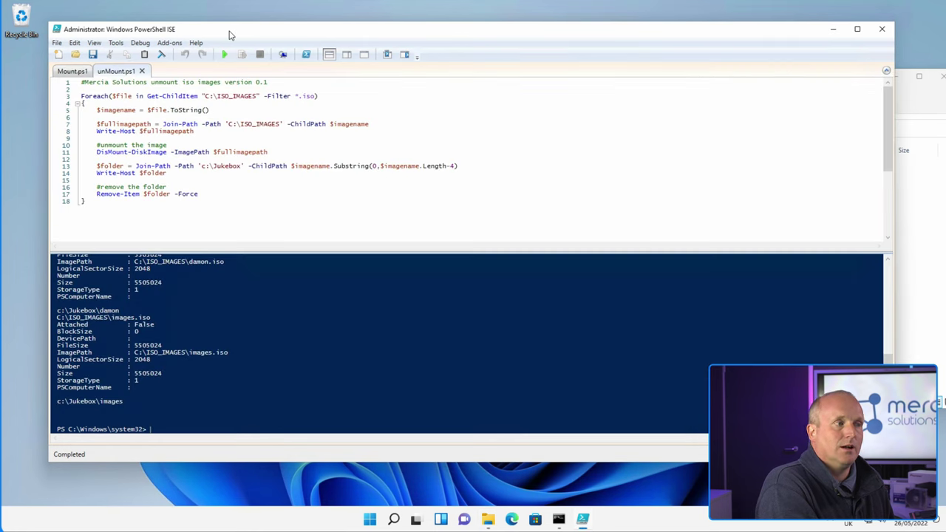
left_click(64, 72)
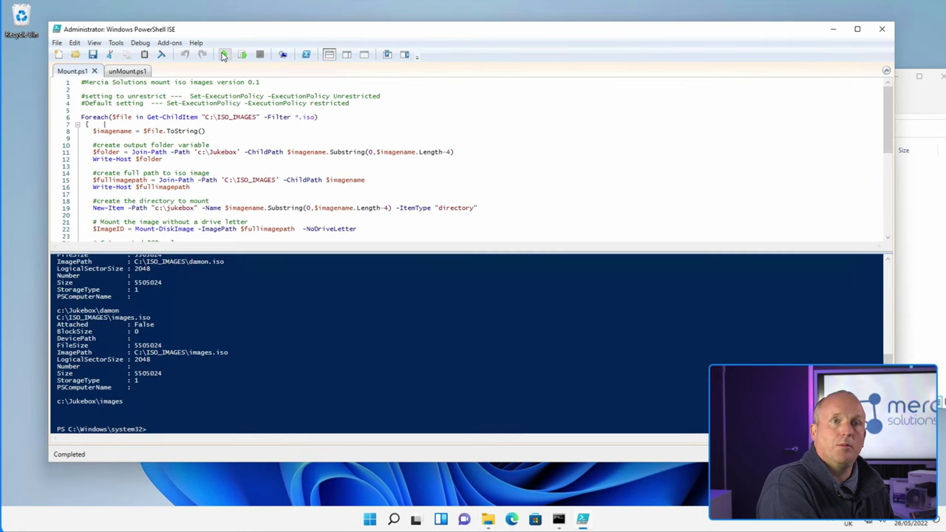
left_click(224, 56)
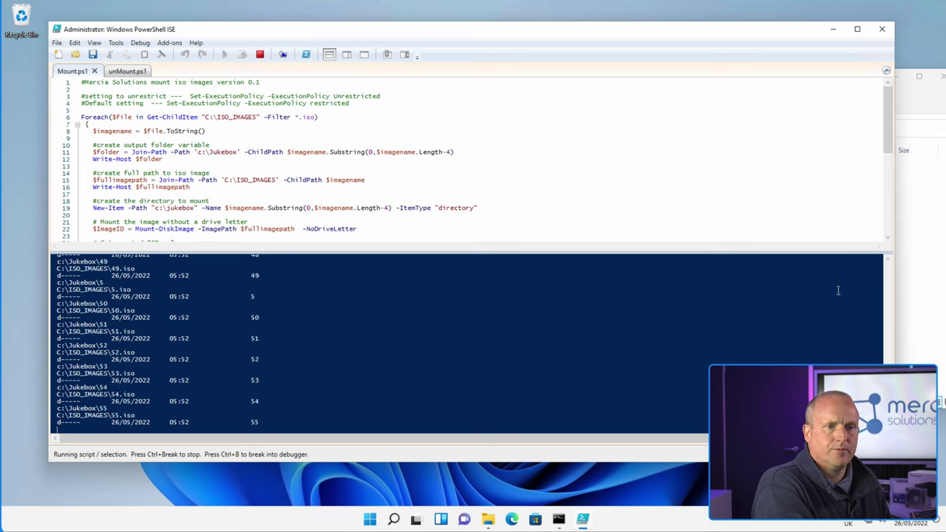
left_click(922, 271)
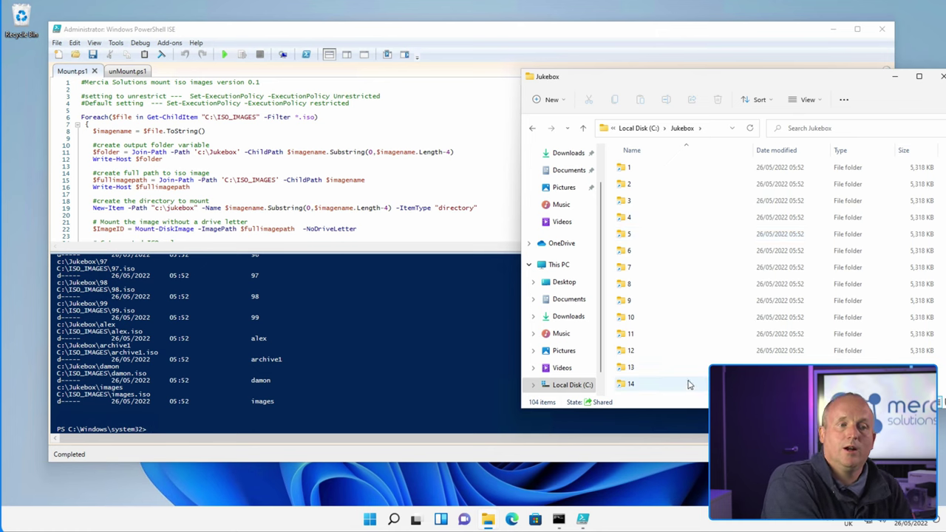
Check the size in the properties of the Jukebox folder on the C: drive and close the properties.
left_click(638, 128)
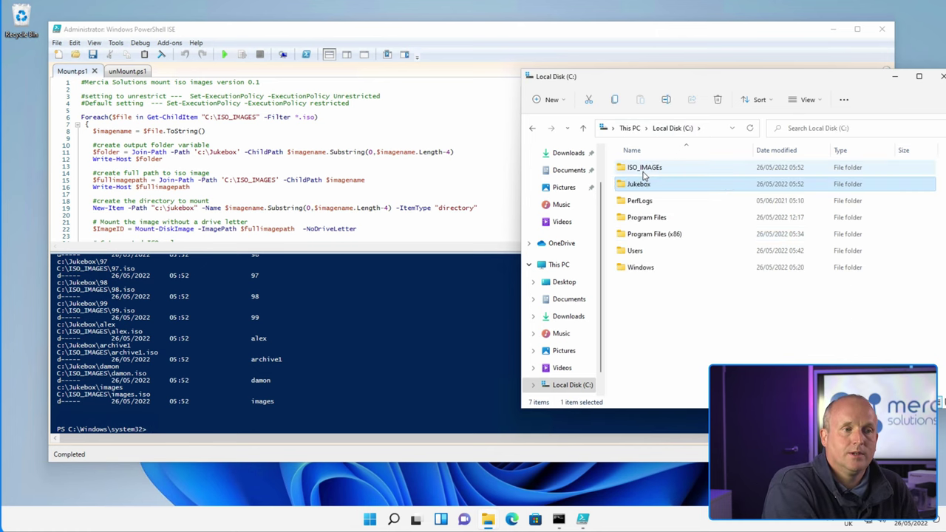
right_click(639, 189)
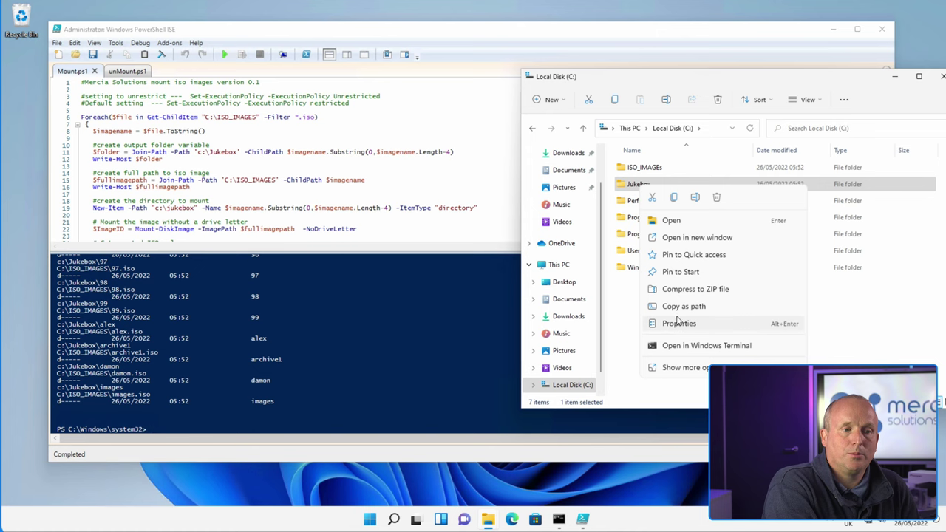
left_click(679, 323)
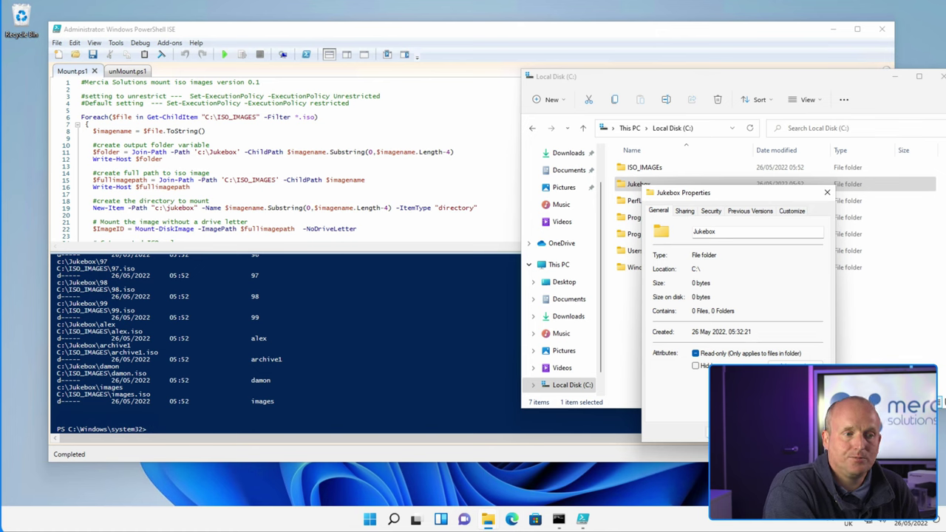
key("Escape")
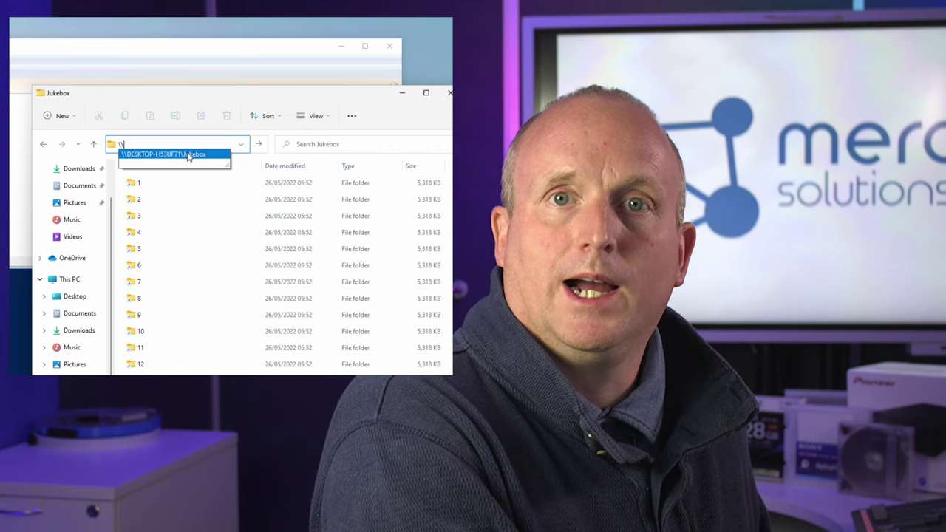
Go to the \\DESKTOP-H53UF71\Jukebox share, select all its folders, check their combined properties and close them.
left_click(187, 155)
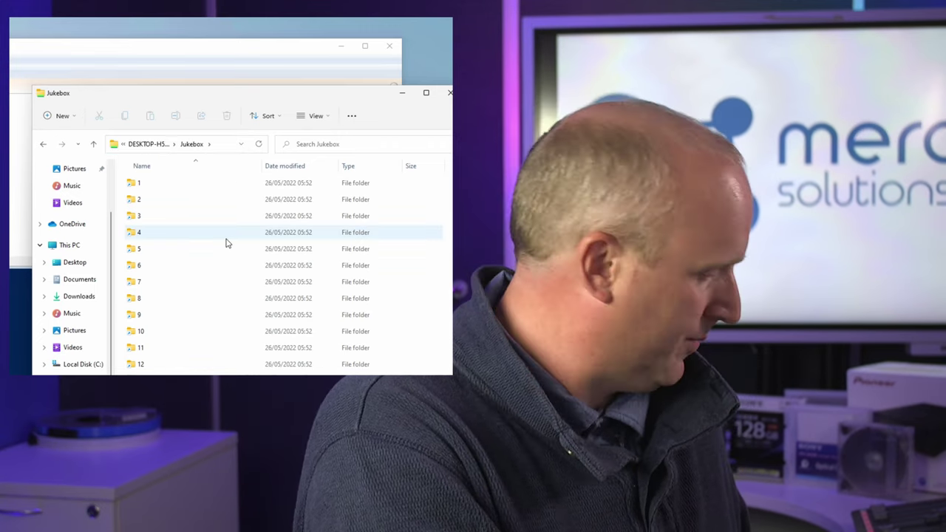
key("ctrl+a")
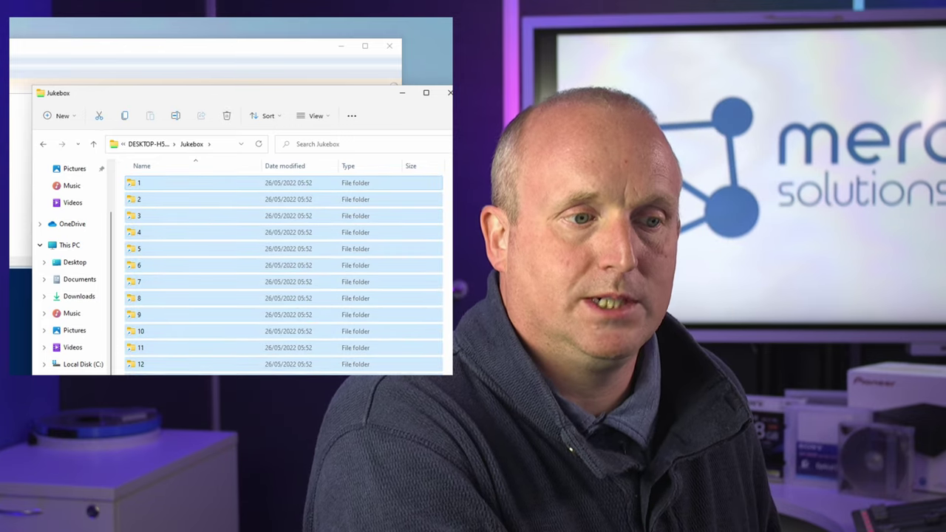
right_click(166, 301)
left_click(204, 368)
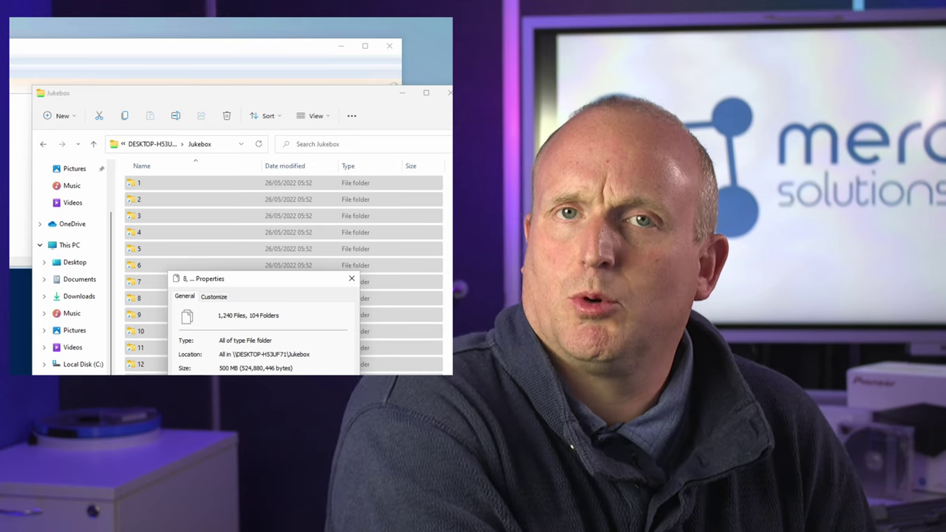
key("Escape")
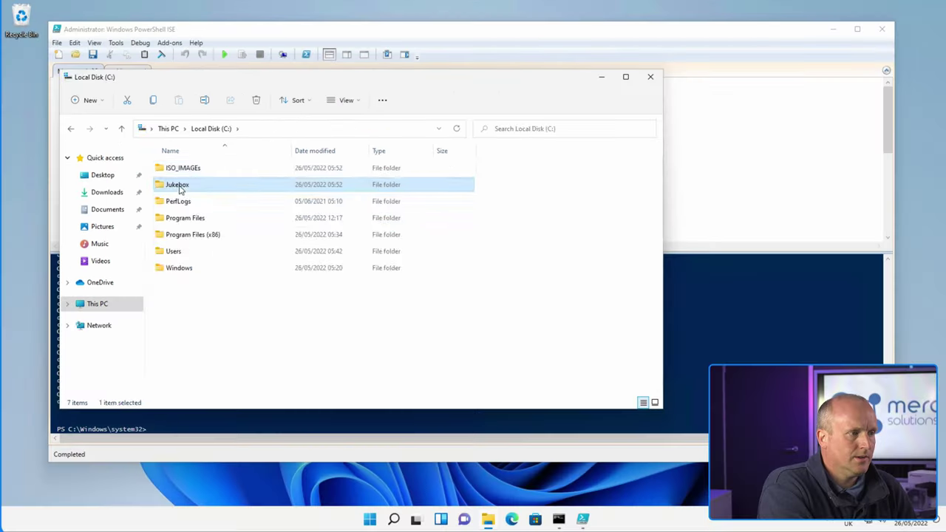
Open C:\Jukebox, move its window aside and run unMount.ps1 to unmount all the numbered and original ISO images.
double_click(178, 184)
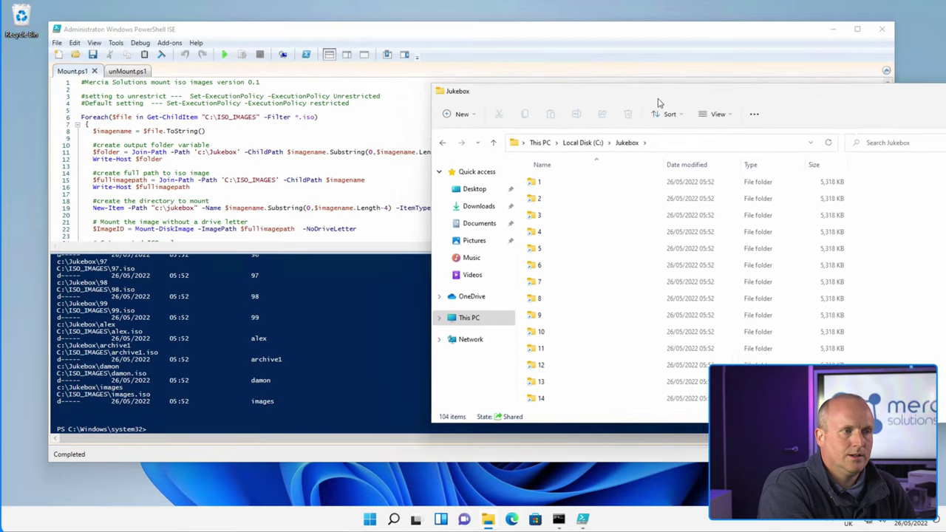
left_click_drag(643, 95, 599, 110)
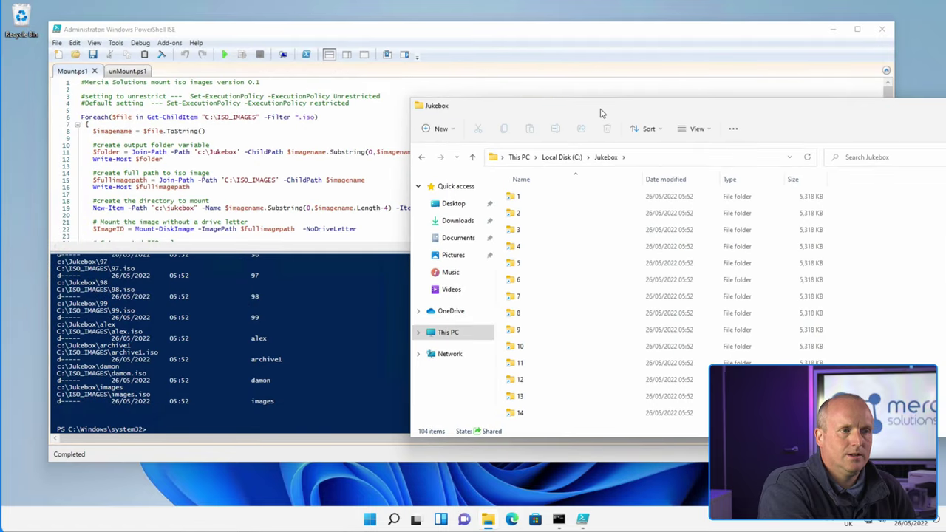
left_click(122, 71)
left_click(224, 55)
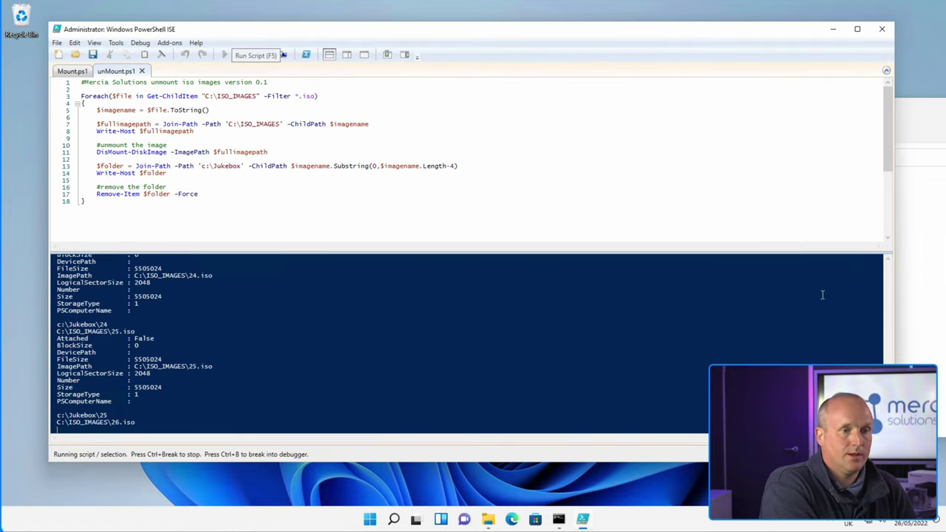